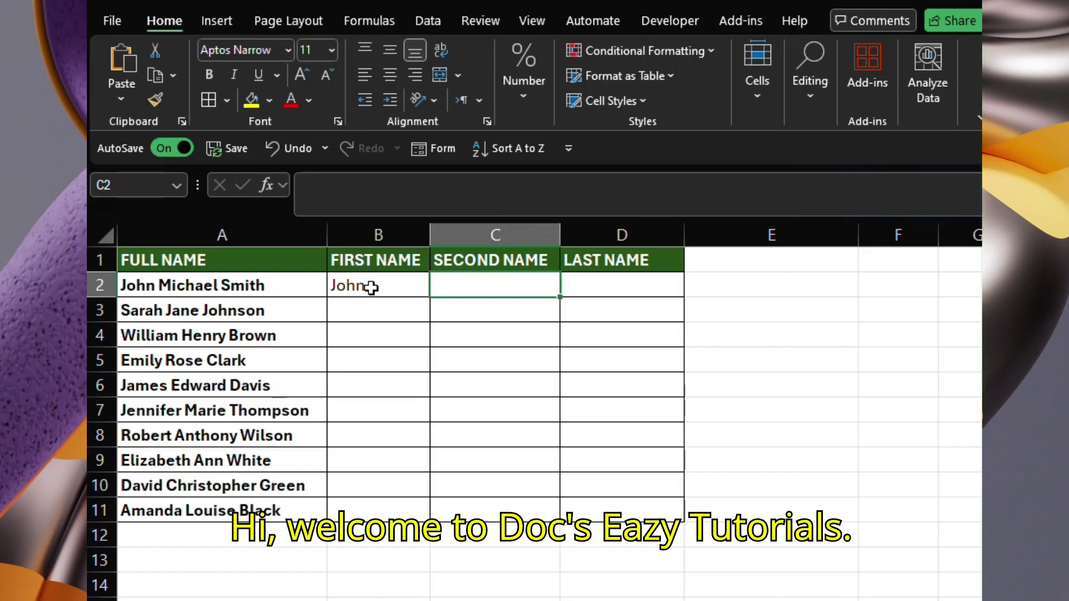
- Hand-type the demo names John, Michael and 'Smi' across B2, C2 and D2
left_click(369, 286)
key("Tab")
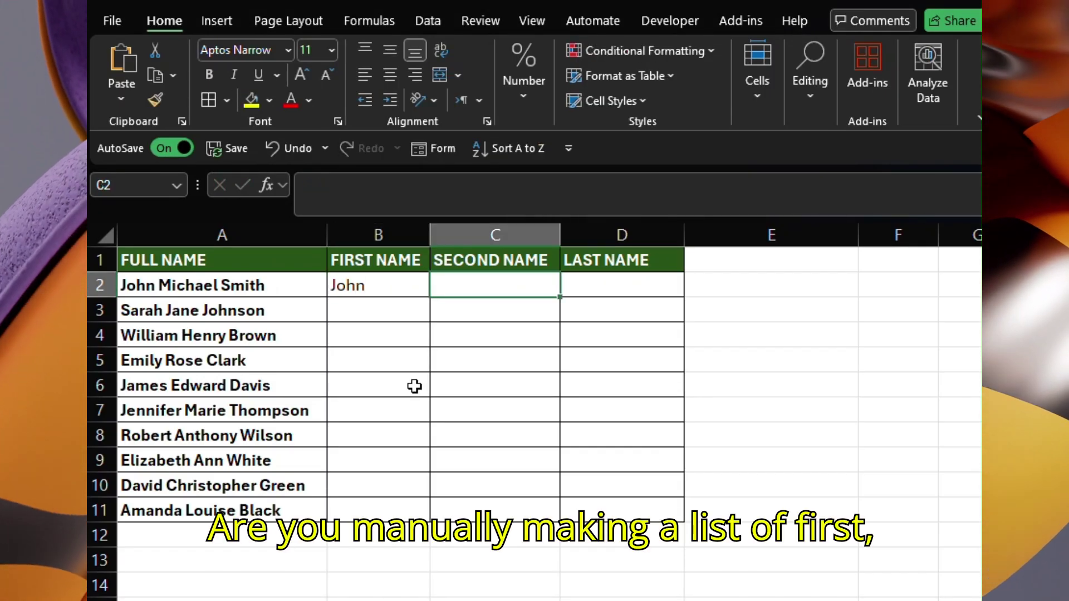
type("Micha")
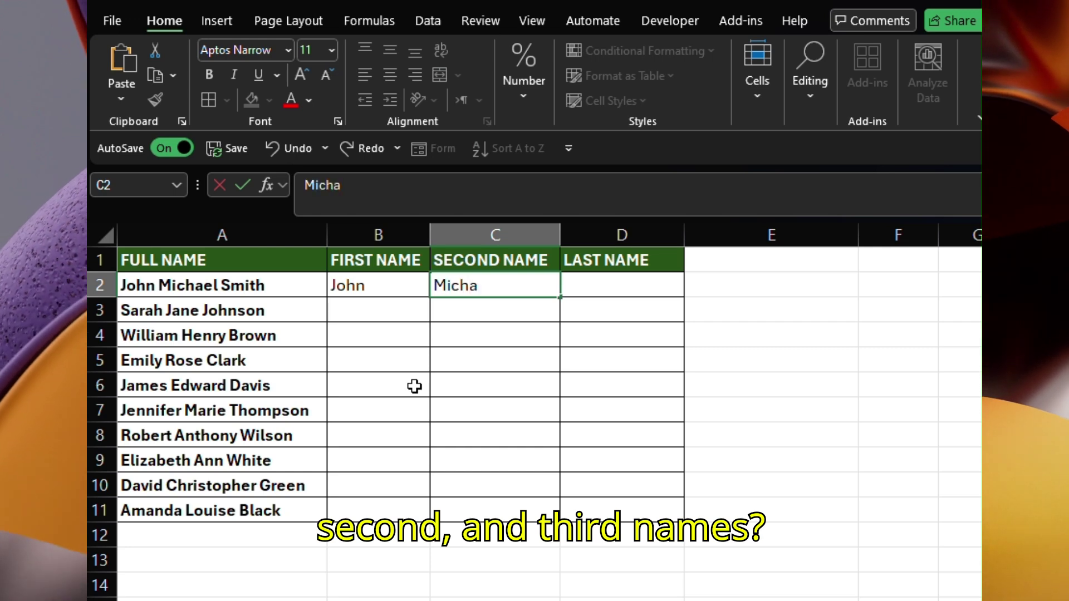
type("el")
key("Tab")
type("Smi")
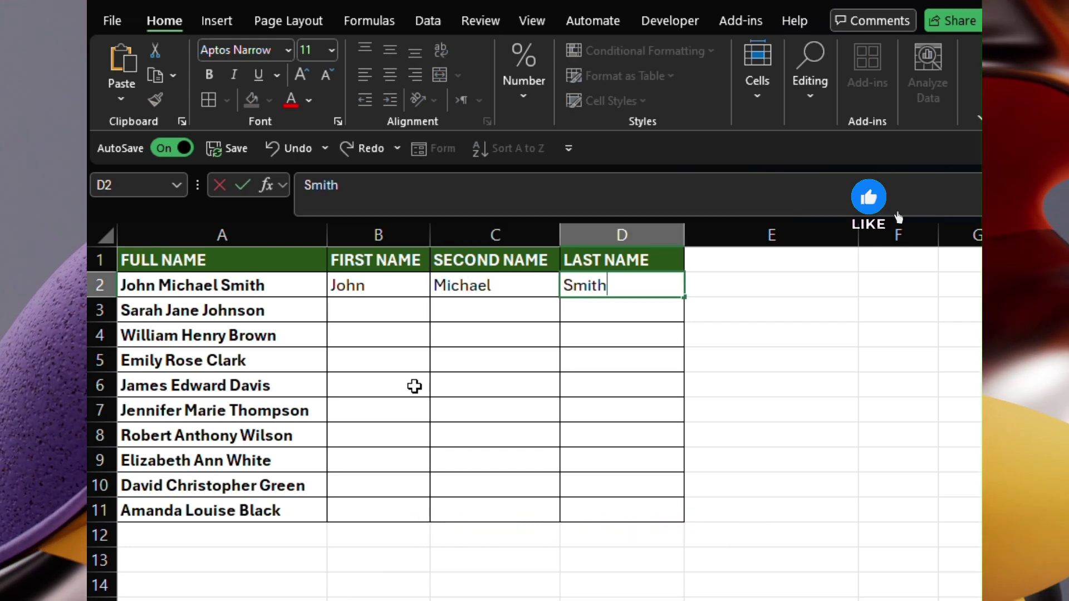
- Discard the unfinished last name, select the row 2 name cells and return to B2
key("Escape")
key("shift+Left")
key("shift+Left")
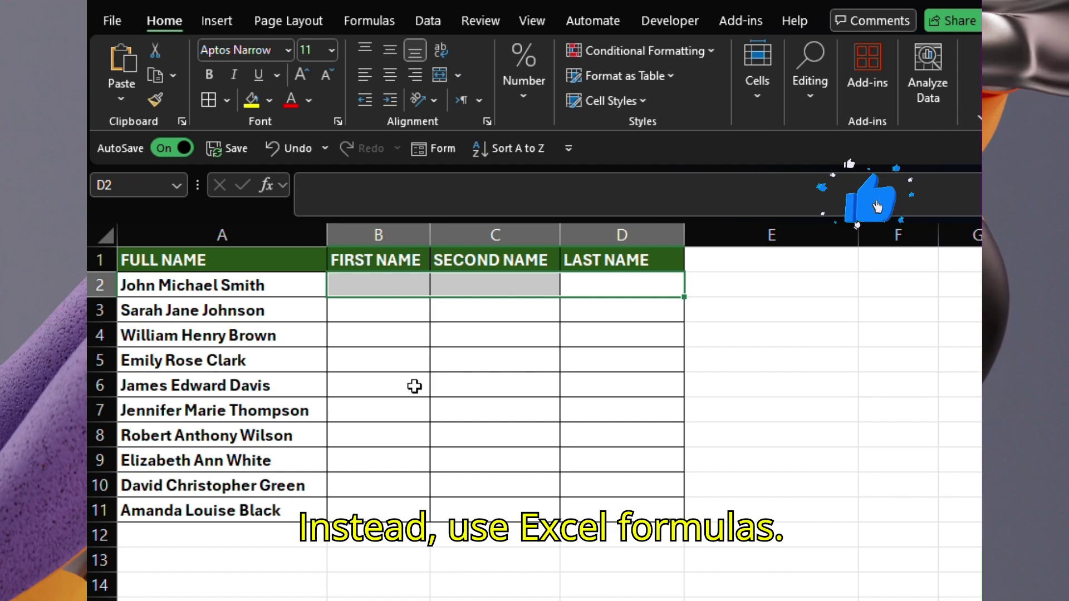
key("shift+Right")
key("shift+Right")
key("Left")
key("Left")
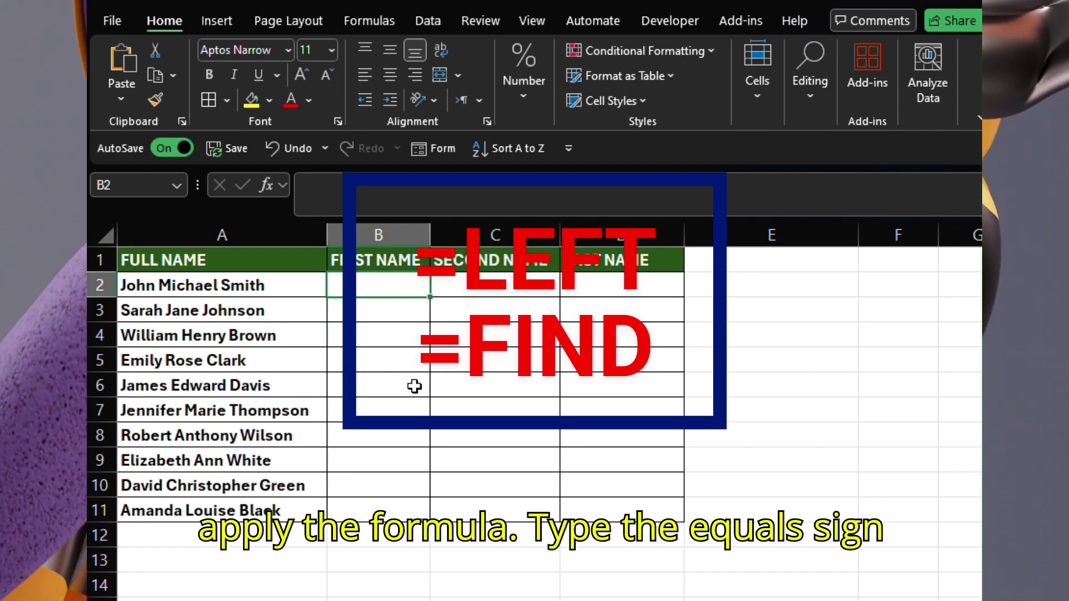
- Enter =LEFT(A2,FIND(" ",A2)) in B2 so it returns John
type("=")
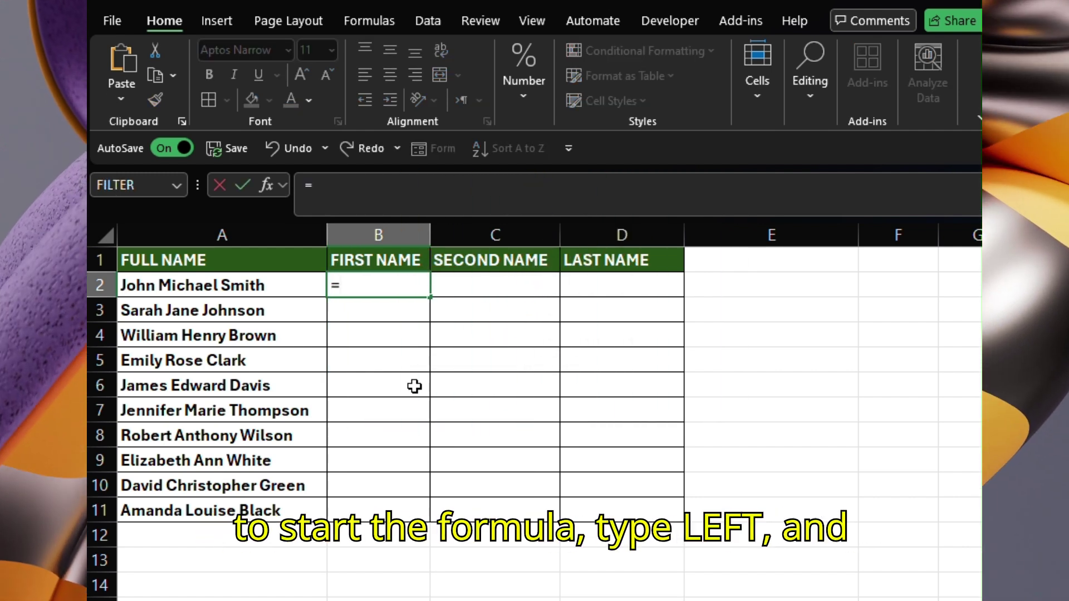
type("left")
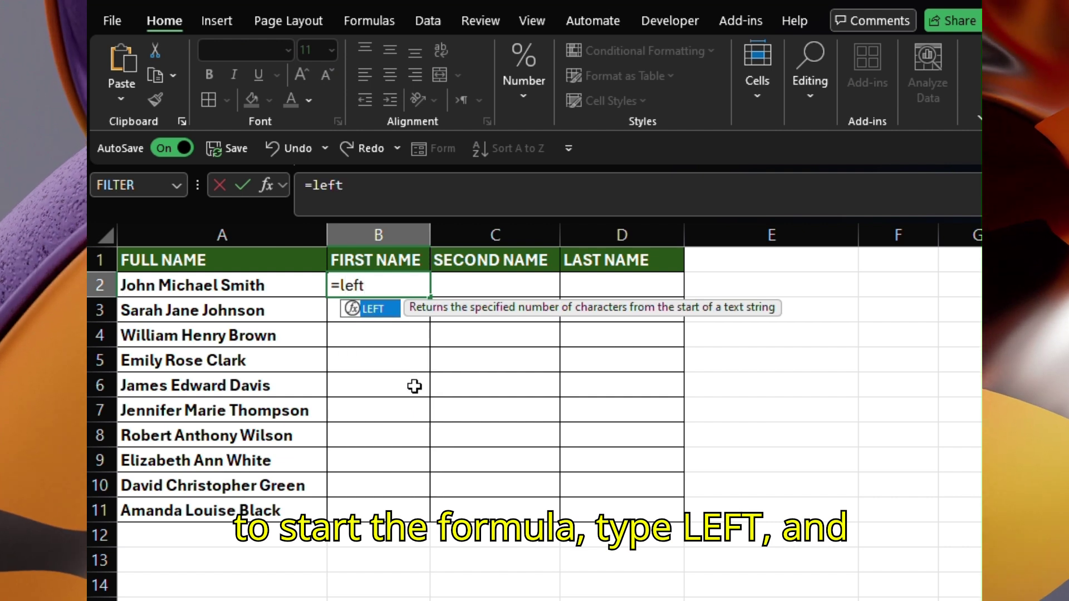
key("Tab")
type("a")
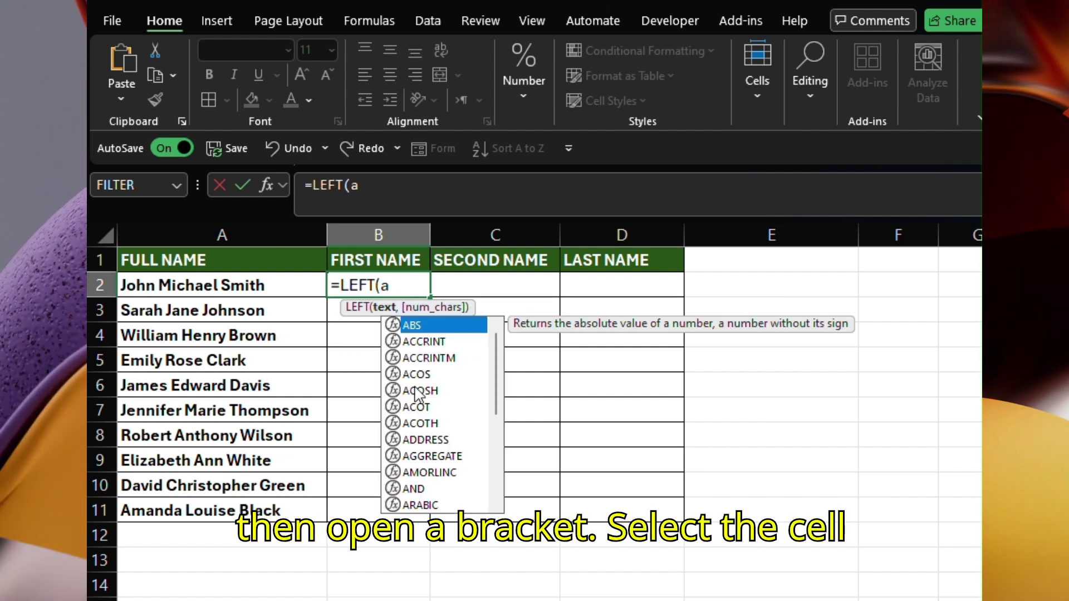
type("2")
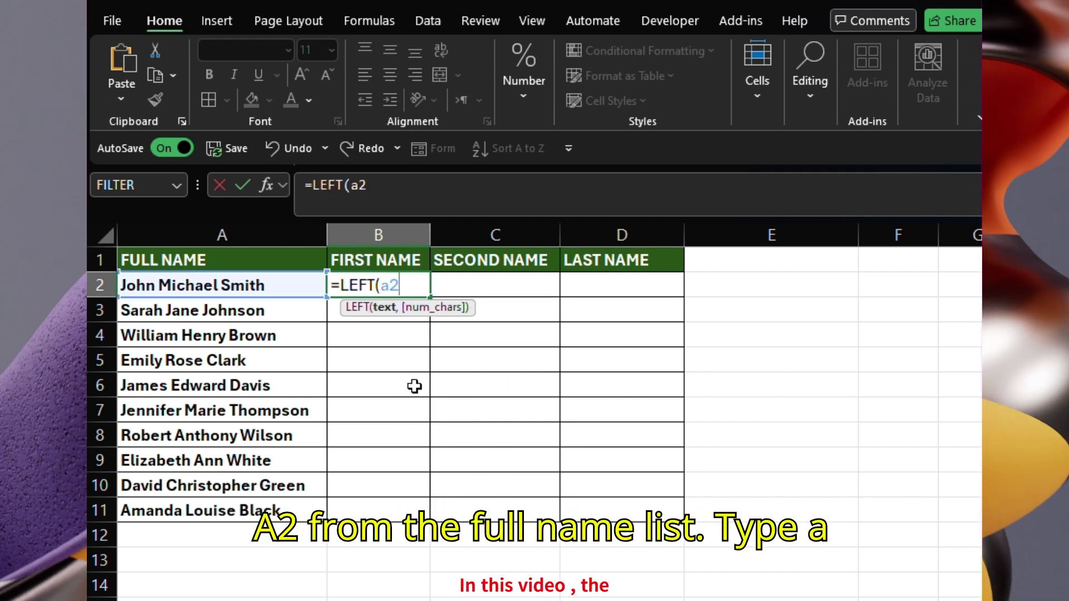
type(",f")
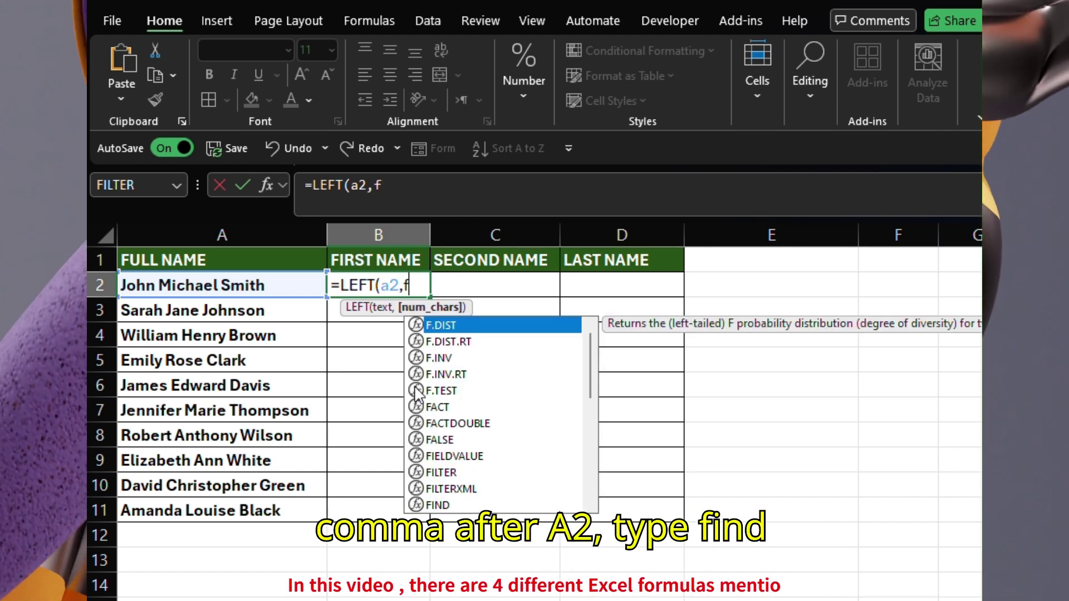
type("ind")
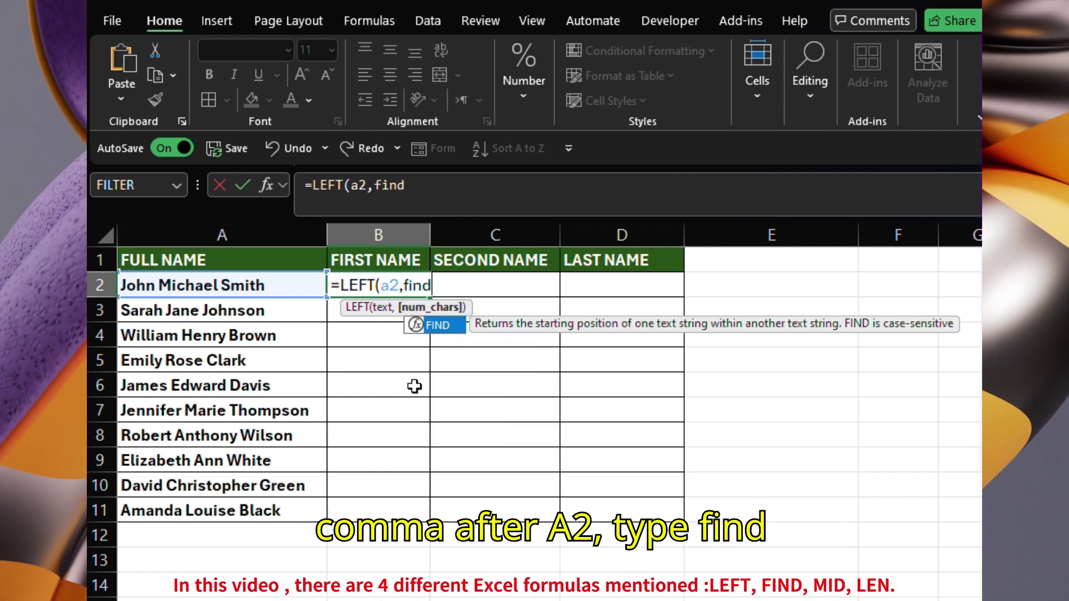
key("Tab")
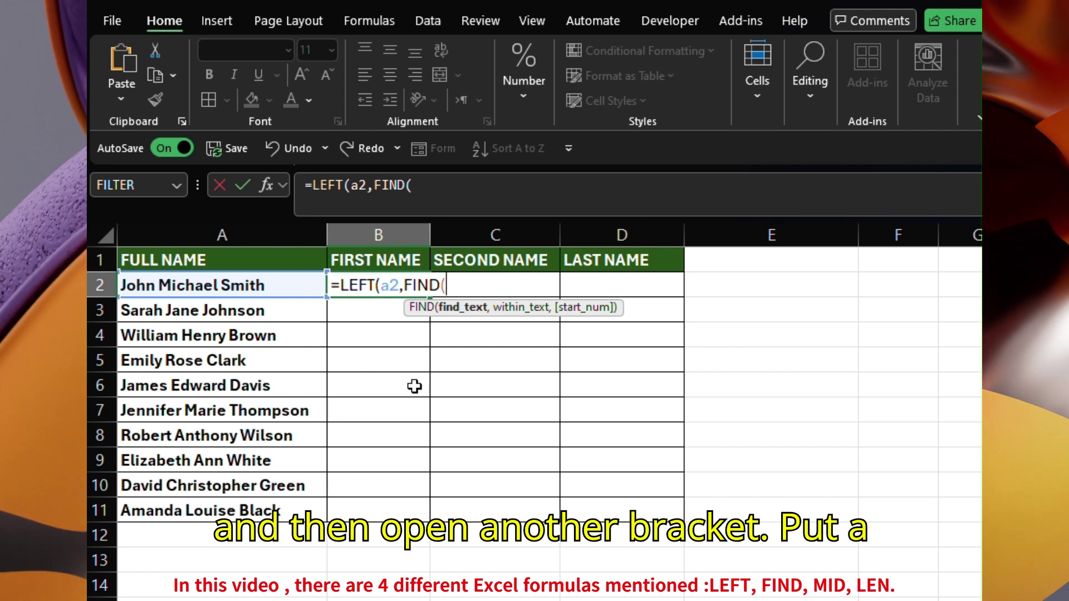
type("\"")
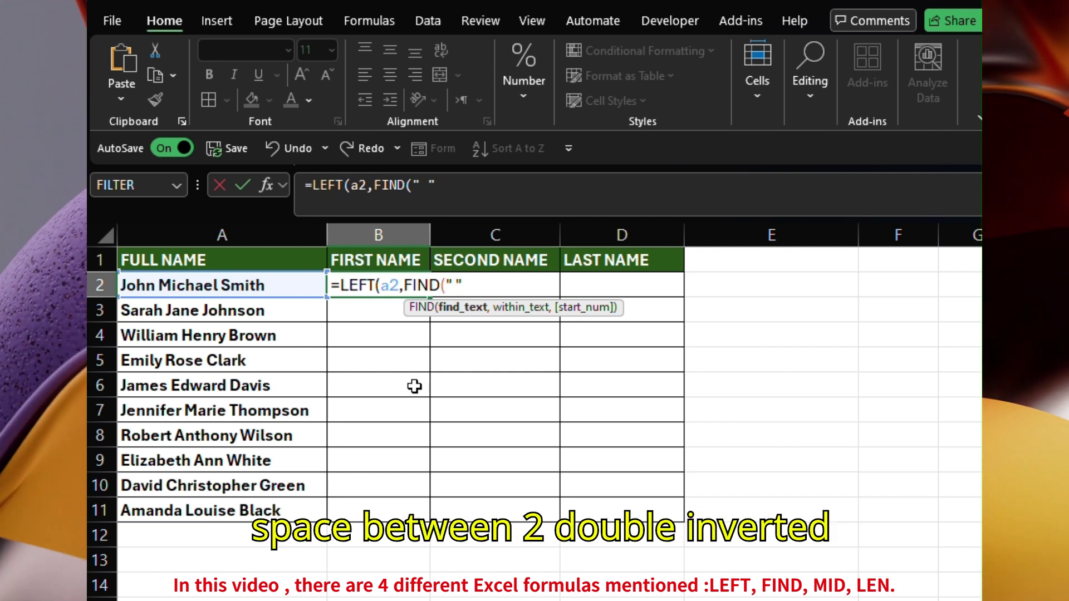
type(" \",A")
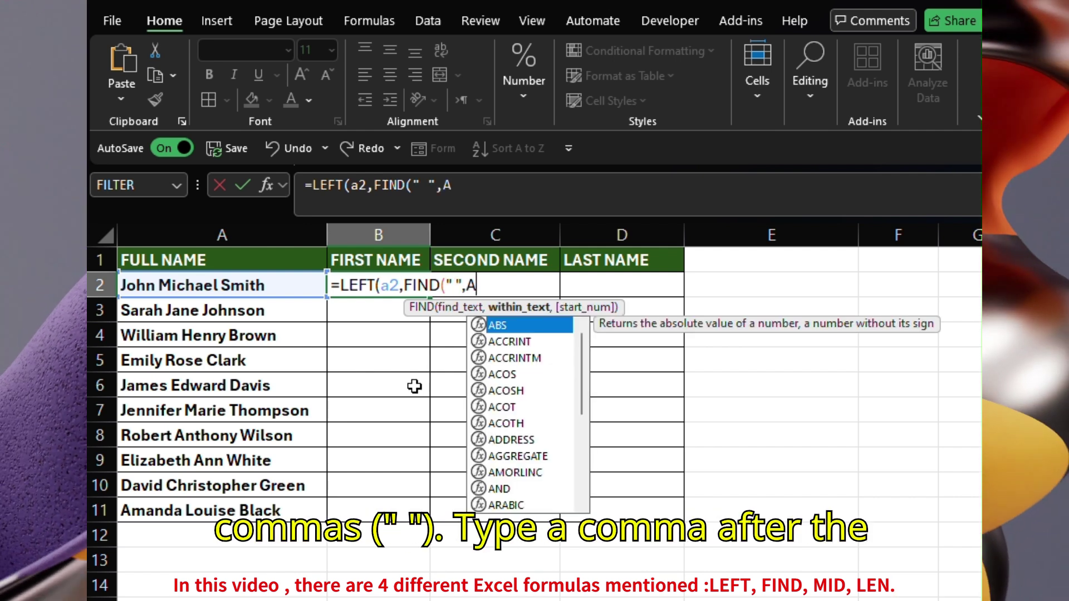
type("2")
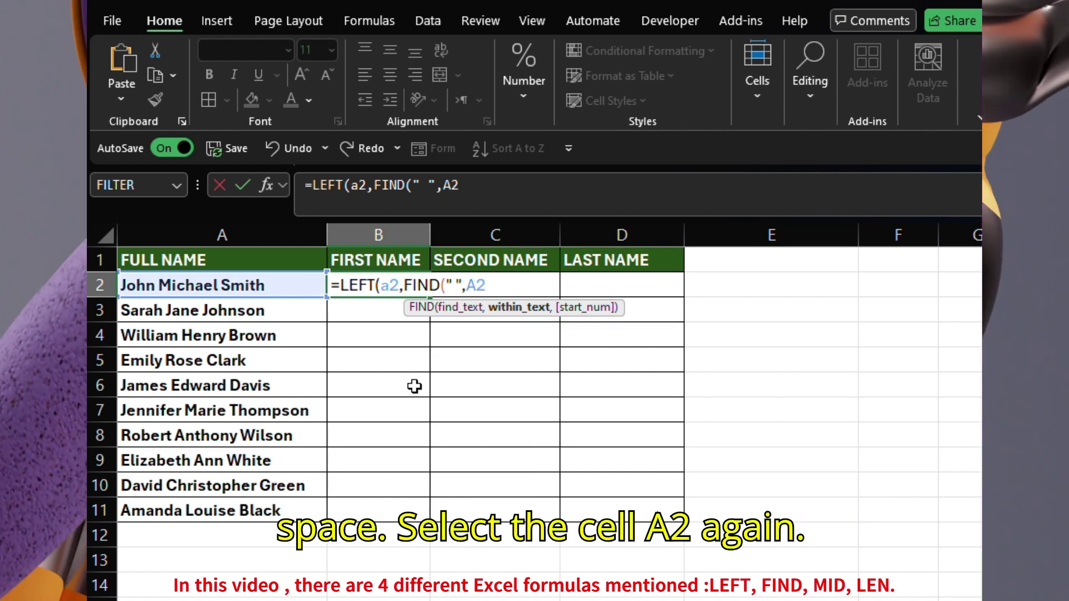
type("))")
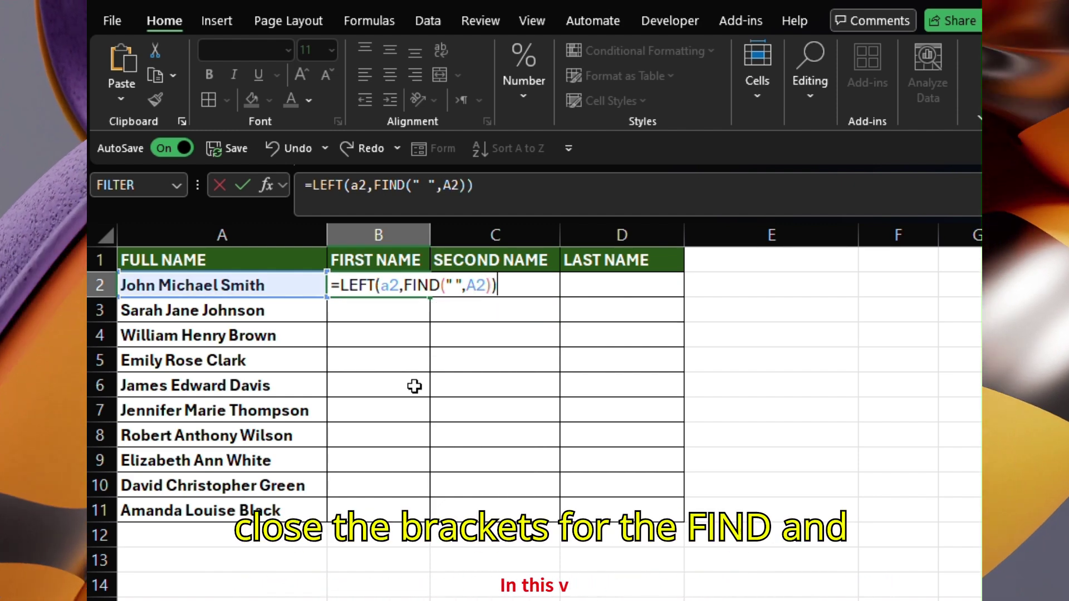
key("Return")
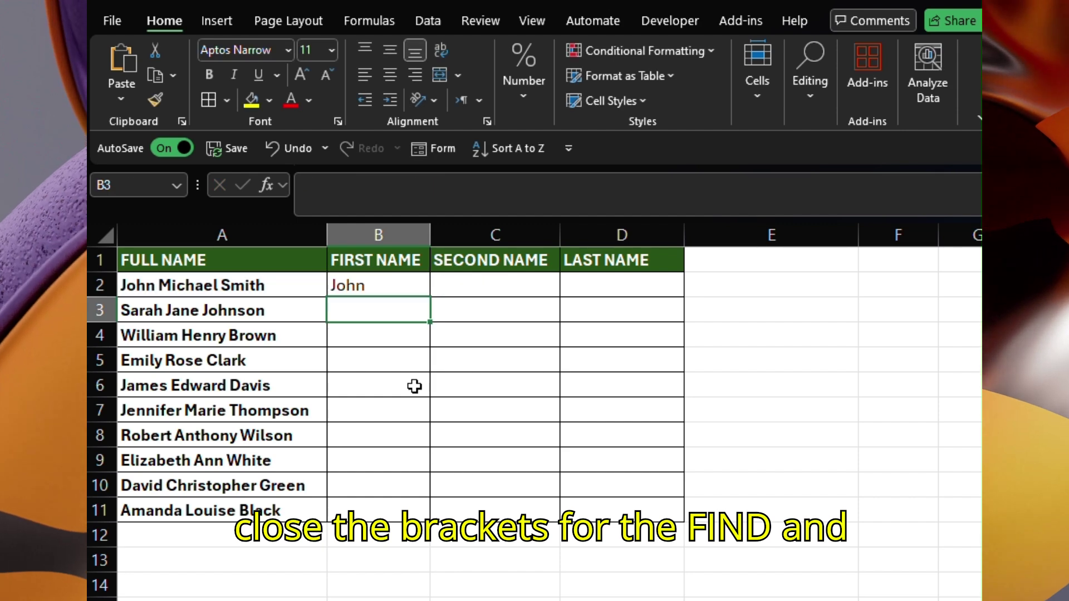
key("Up")
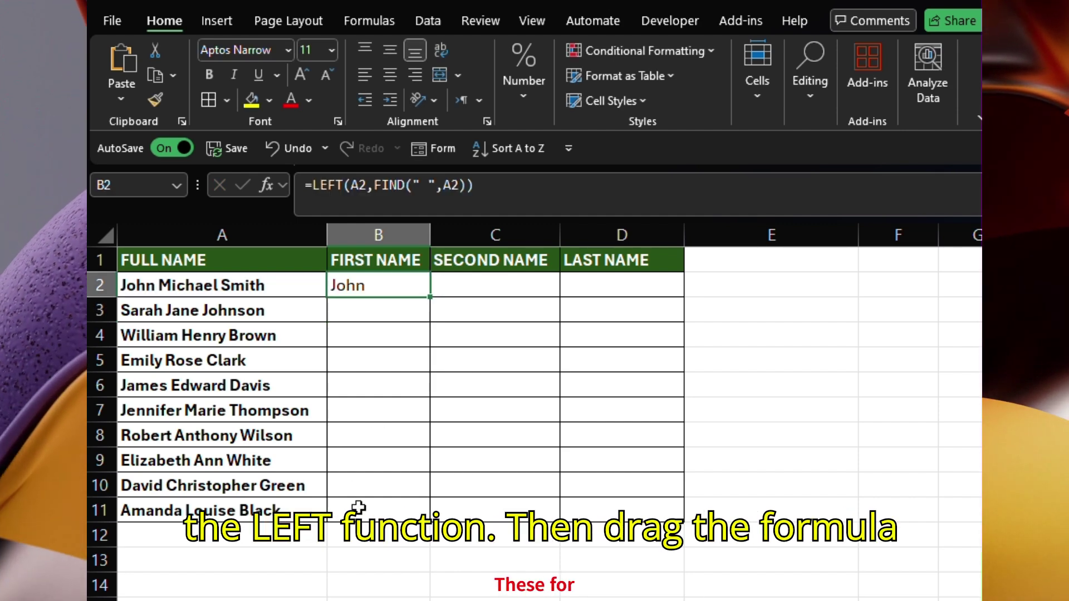
- Fill the B2 first-name formula down to B11 and check the copy in B10
left_click_drag(358, 508, 429, 520)
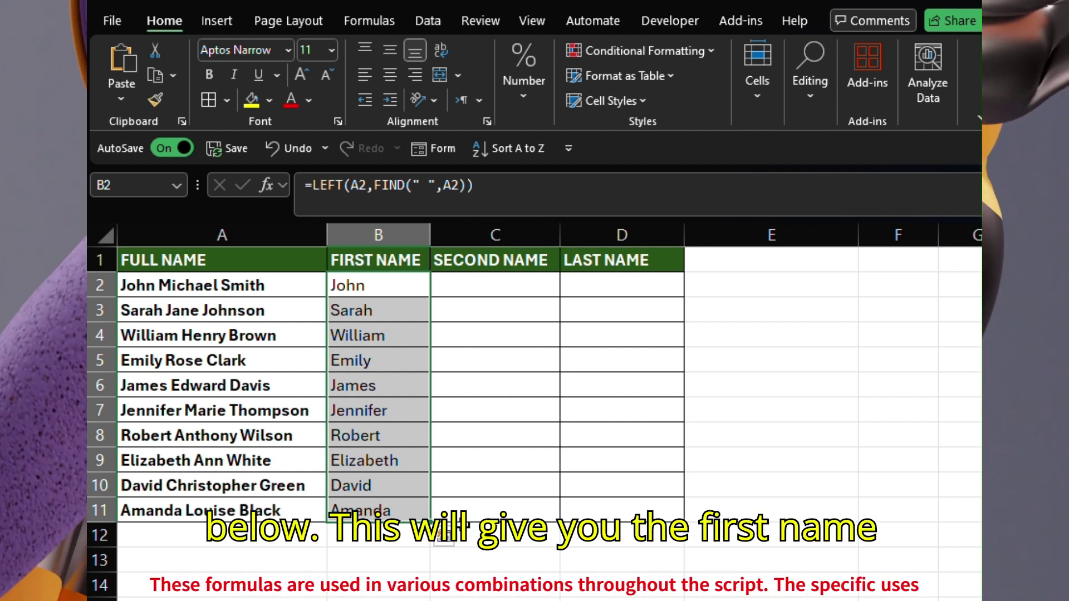
left_click(378, 485)
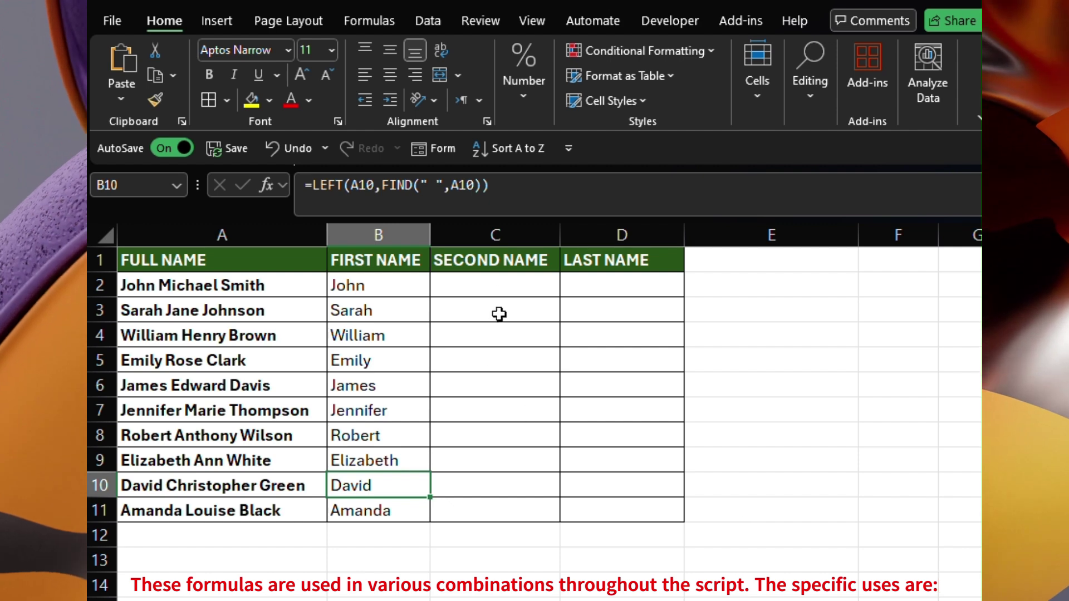
left_click(496, 281)
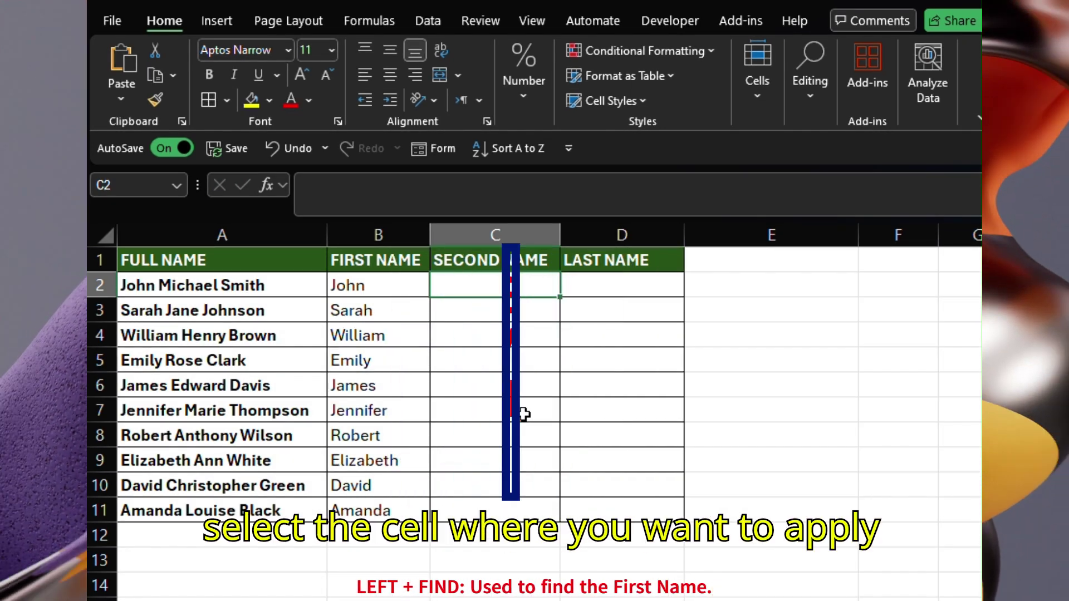
- Enter =MID(A2,LEN(B2)+1,LEN(A2)) in C2, then select its text after the equals sign
type("=")
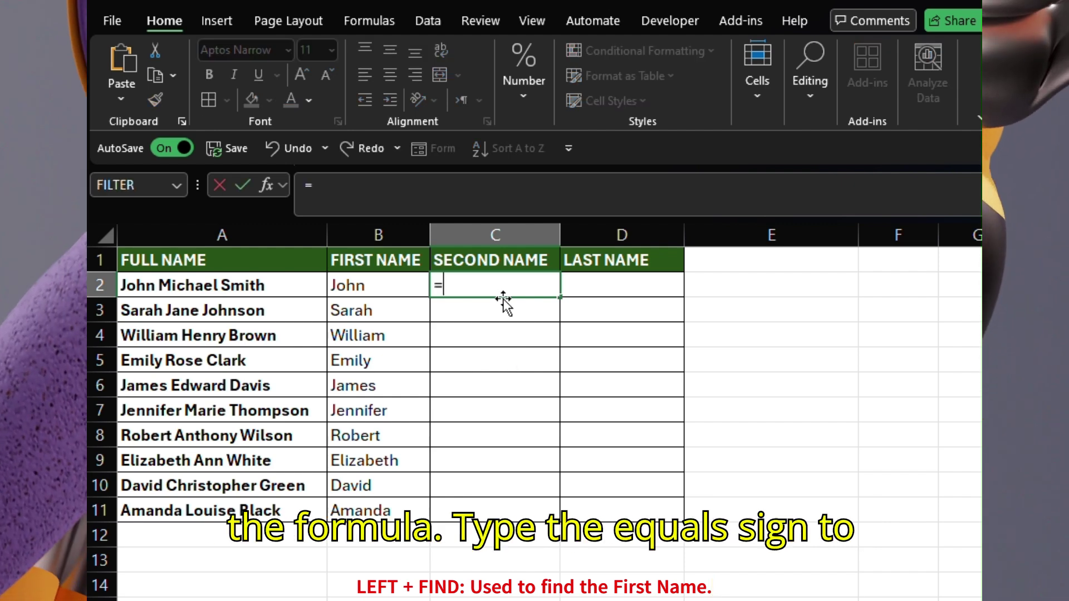
type("mid")
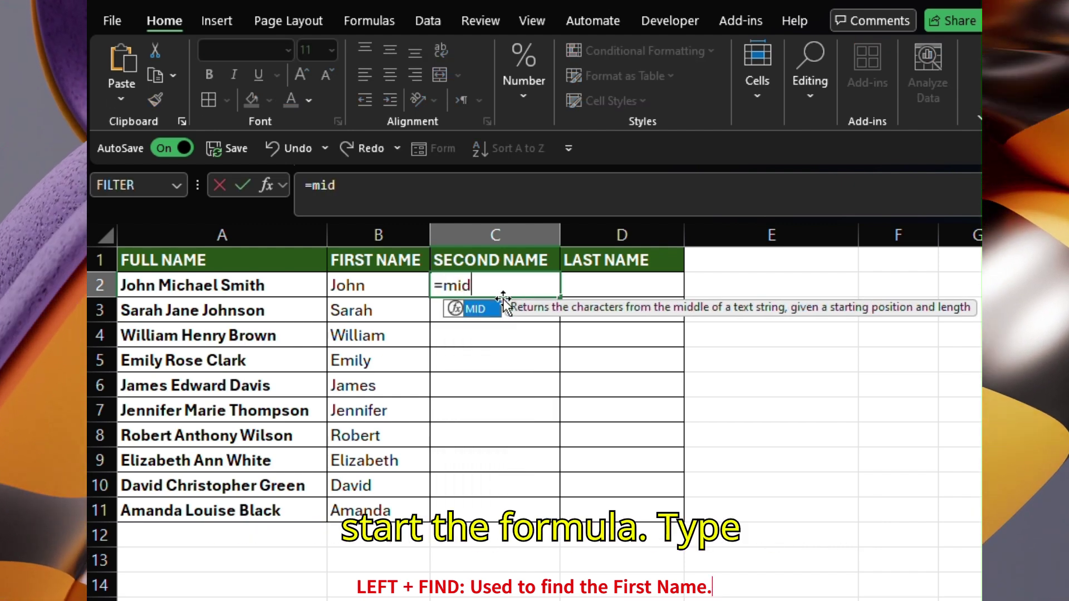
key("Tab")
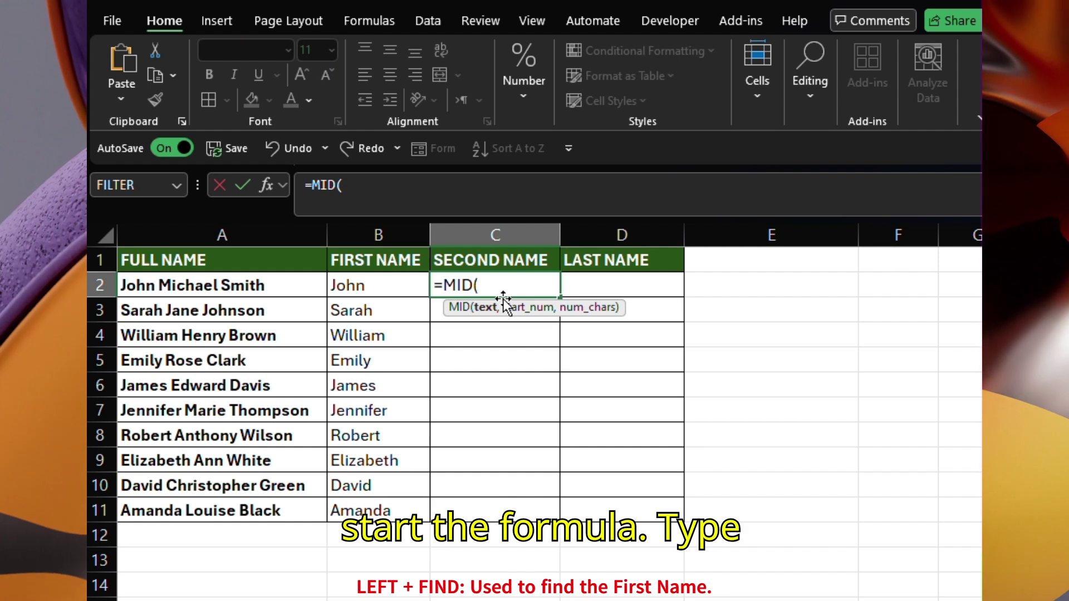
type("a")
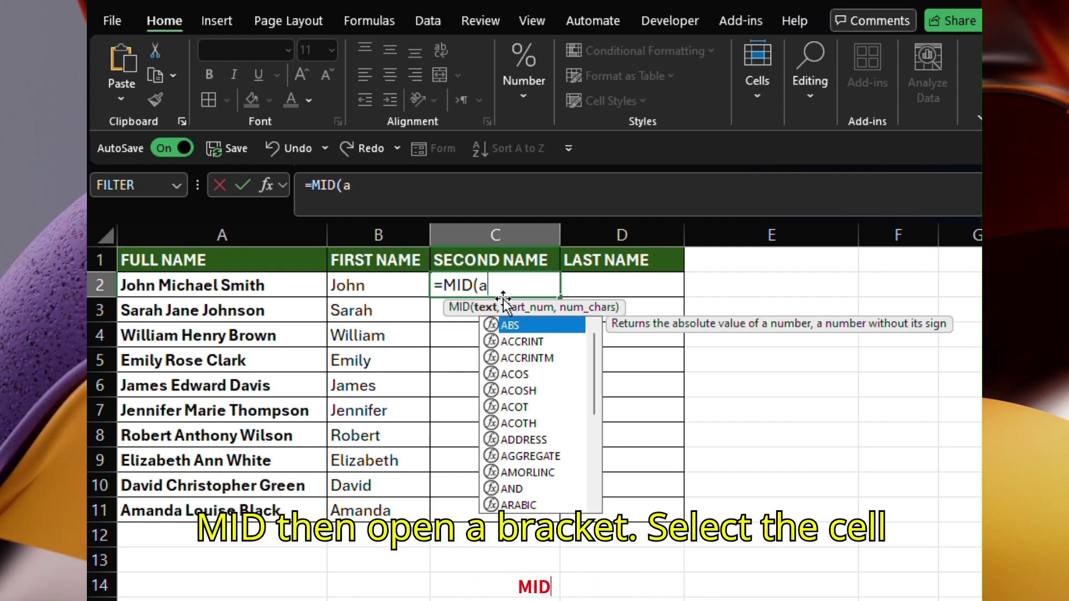
type("2")
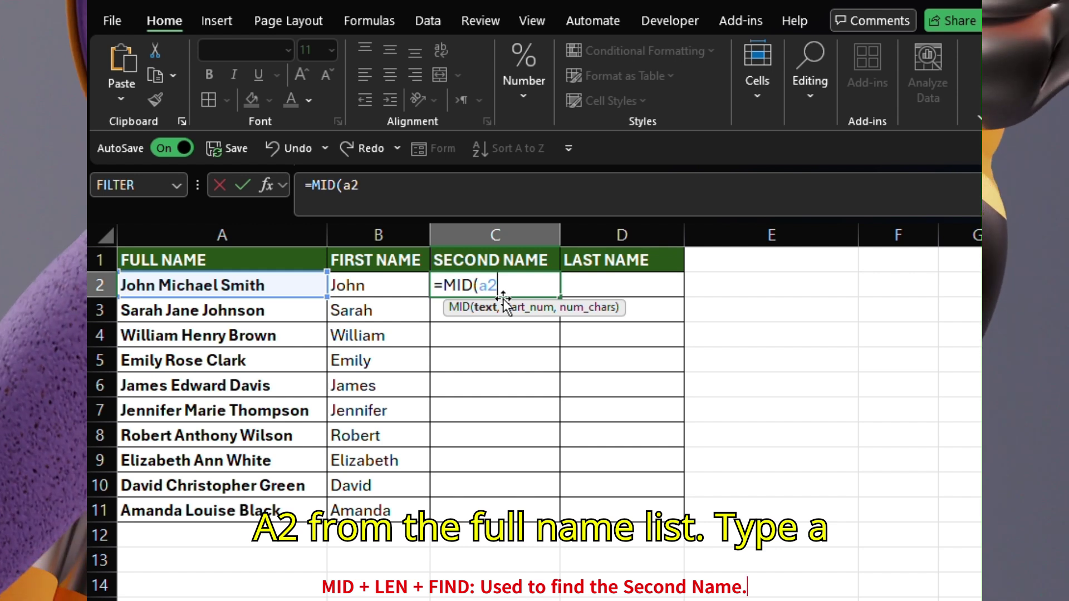
type(",len")
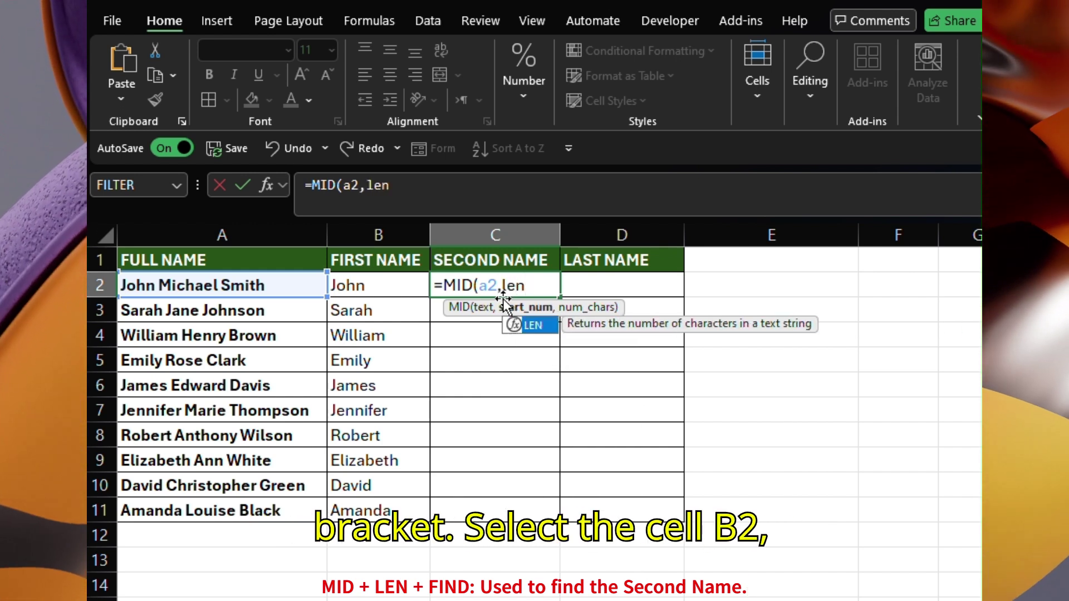
key("Tab")
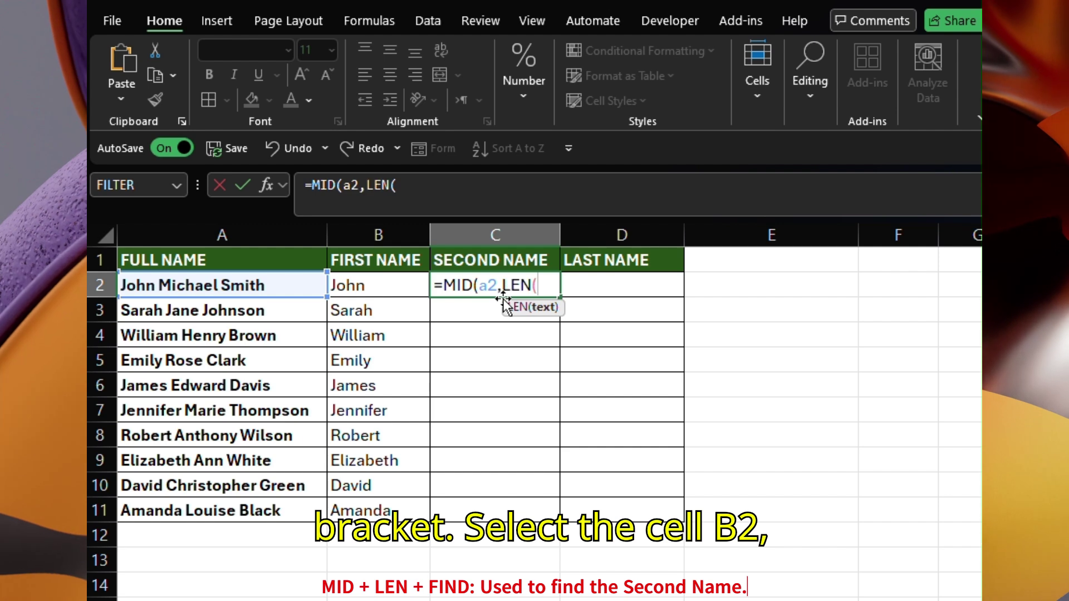
type("b2")
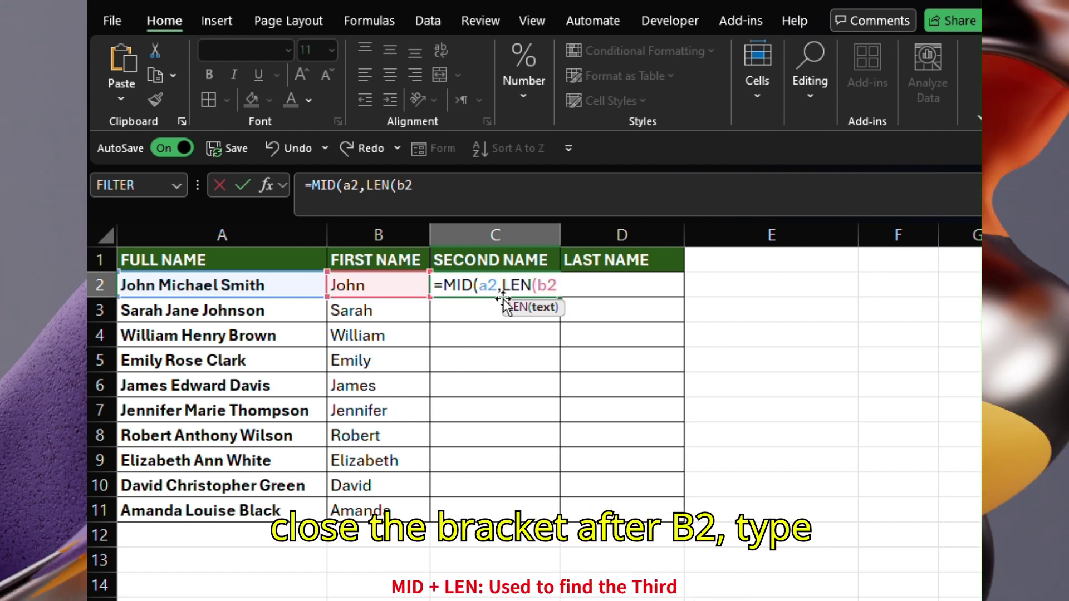
type(")+1")
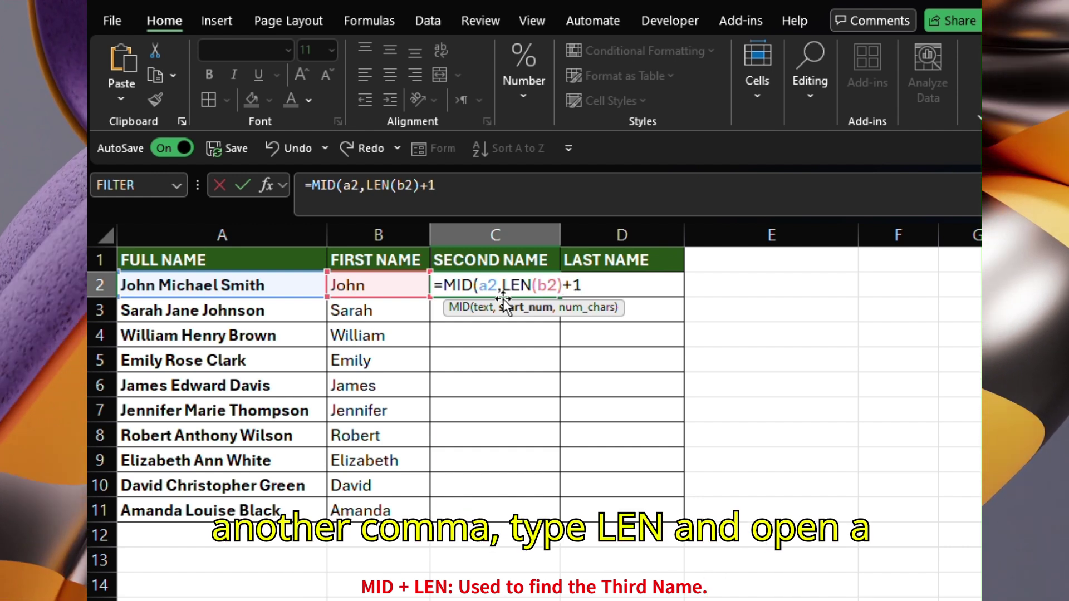
type(",len")
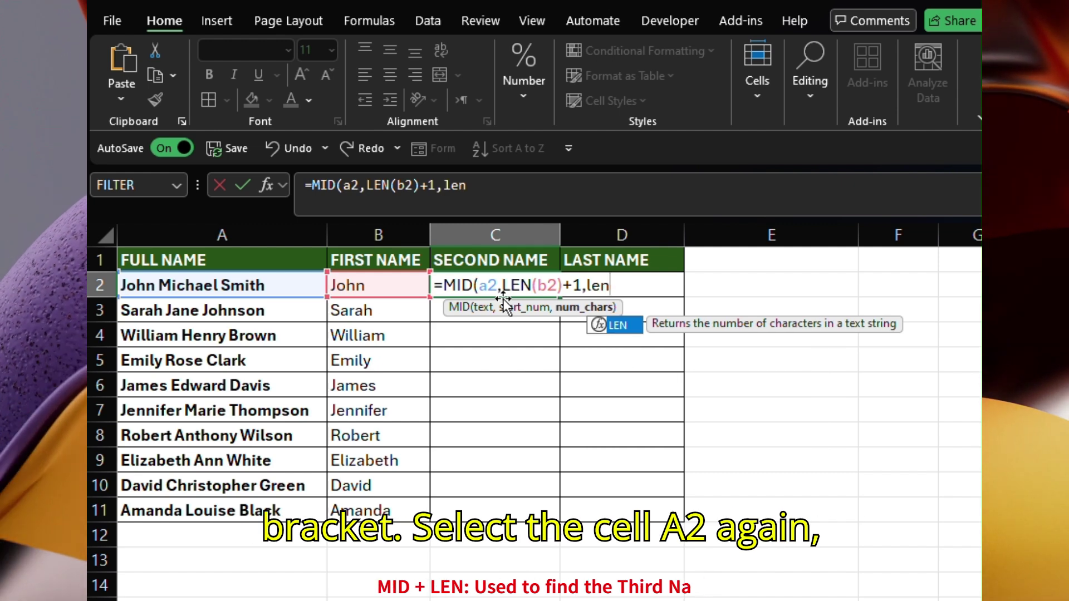
key("Tab")
type("a2")
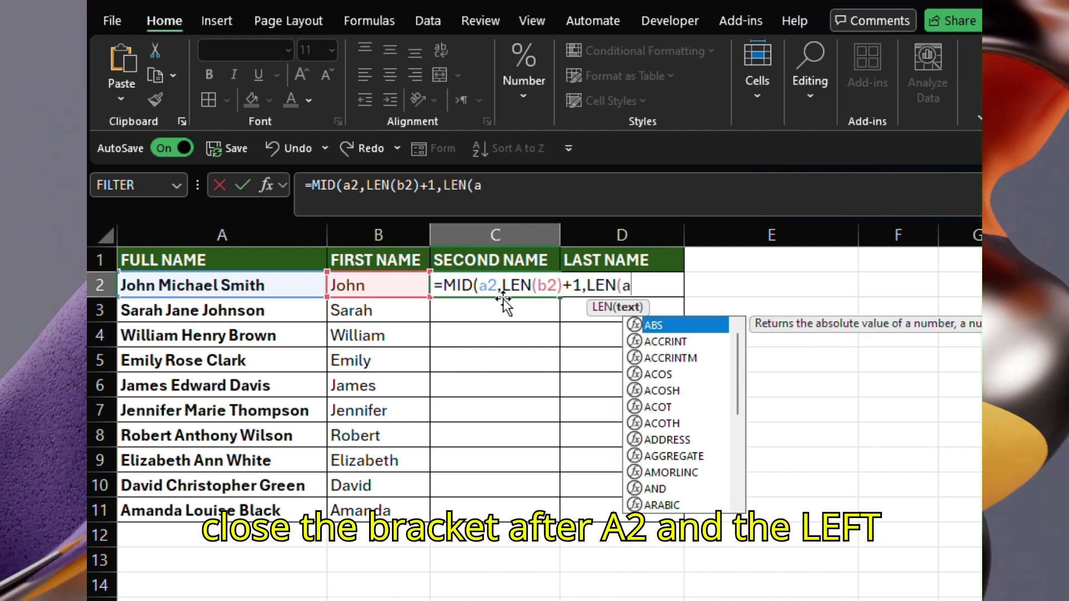
type("))")
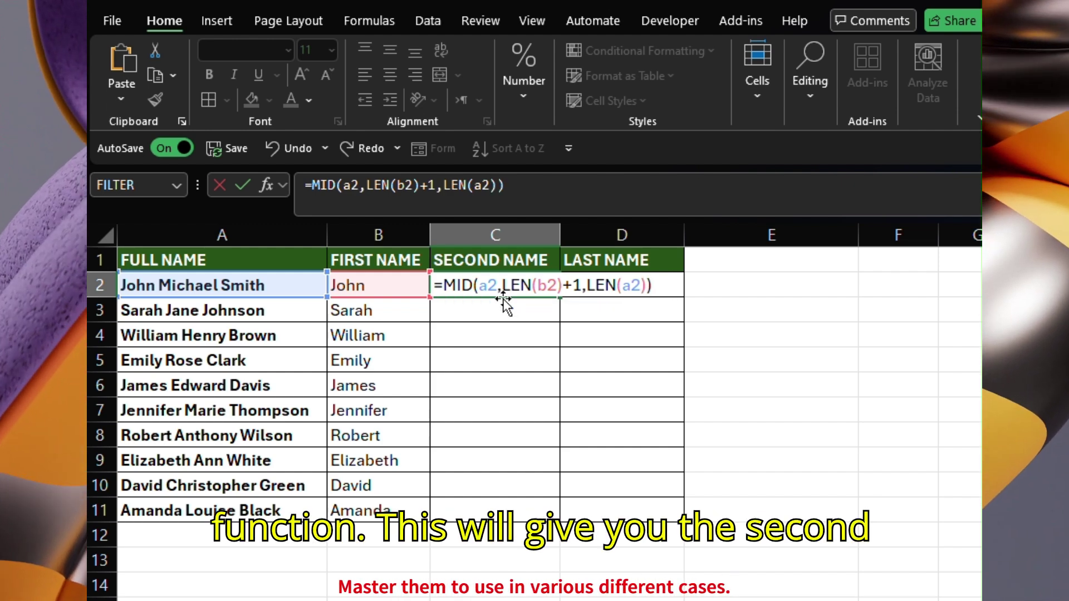
key("Return")
key("Up")
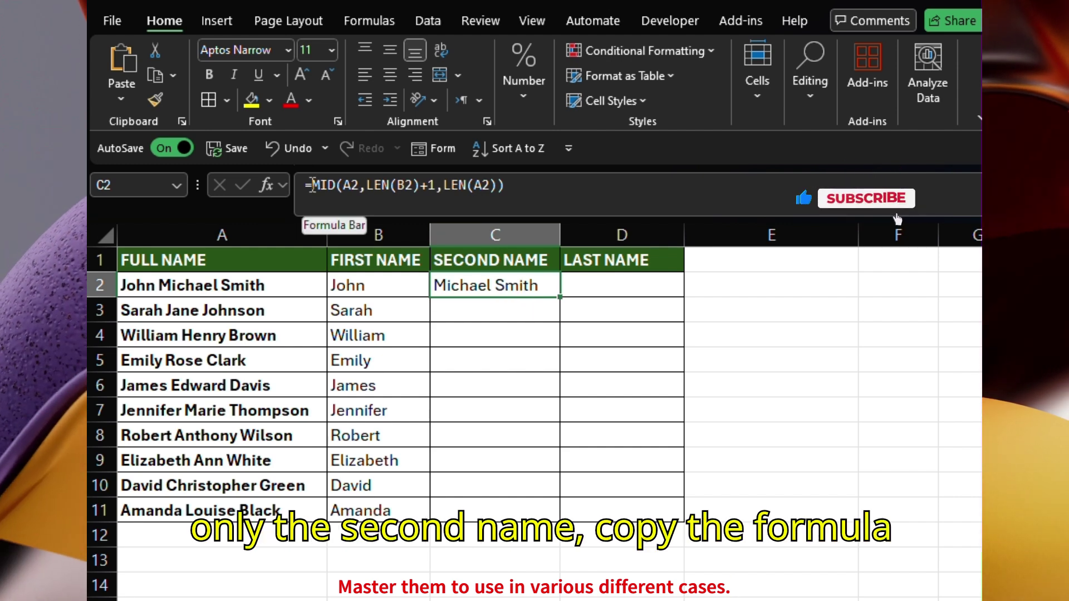
left_click_drag(313, 185, 504, 186)
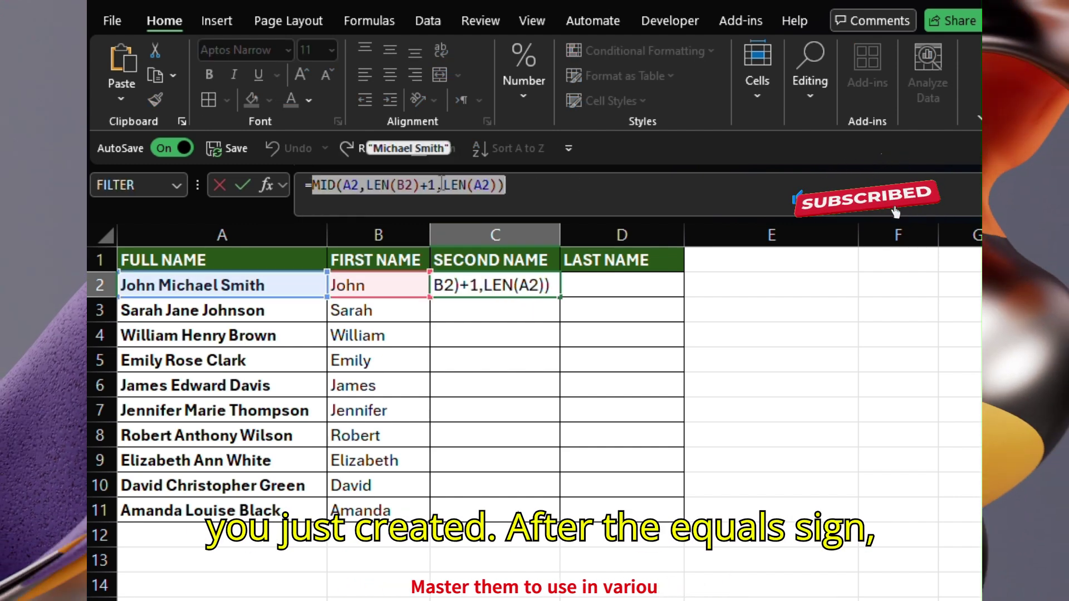
- Copy the MID formula text and insert LEFT after the equals sign in C2
right_click(442, 185)
left_click(483, 225)
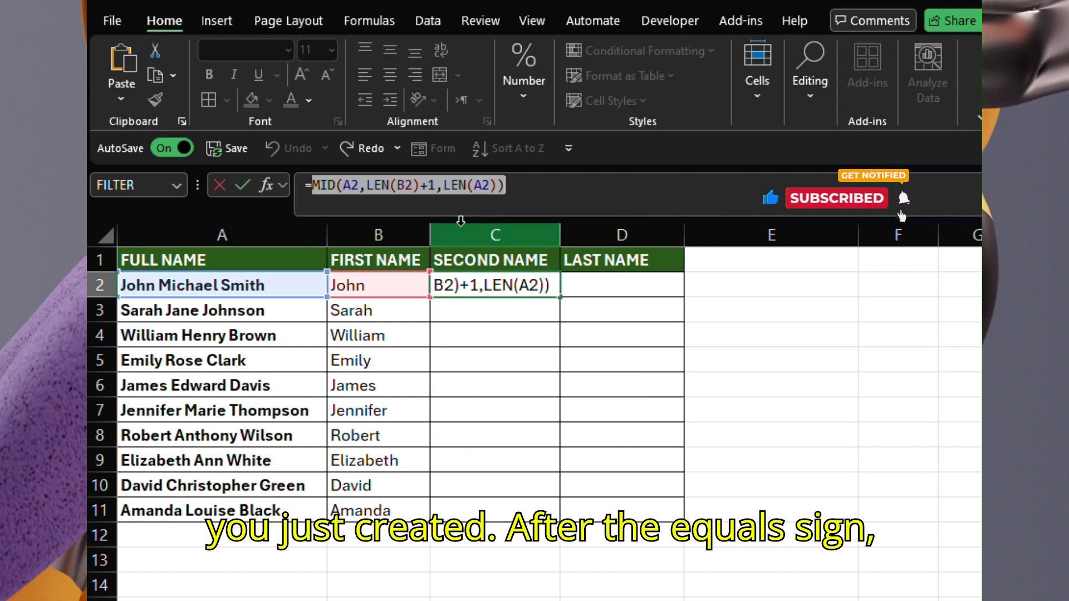
left_click(312, 185)
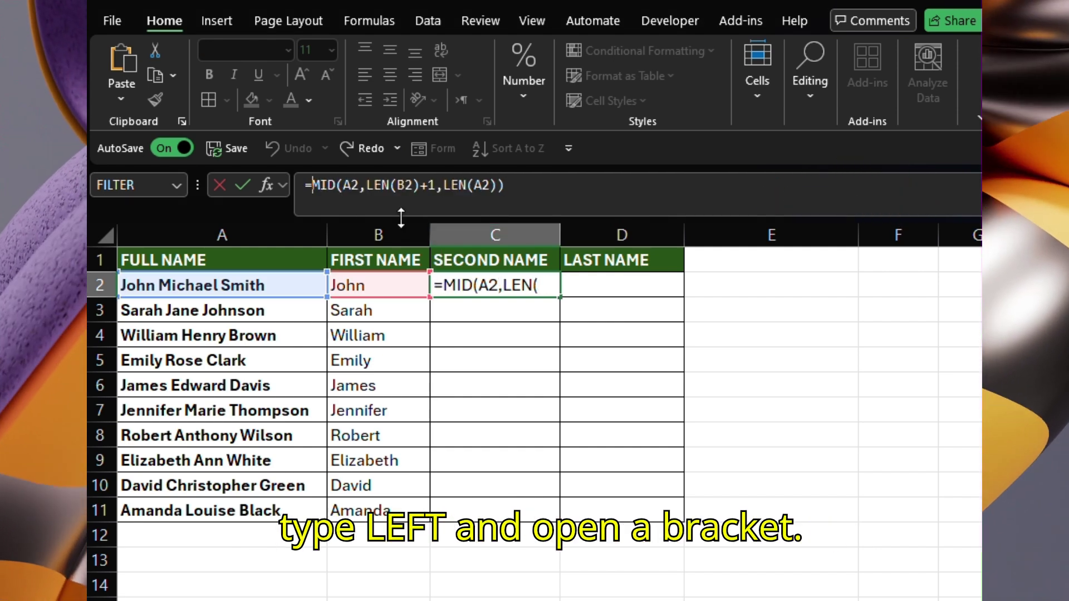
type("left")
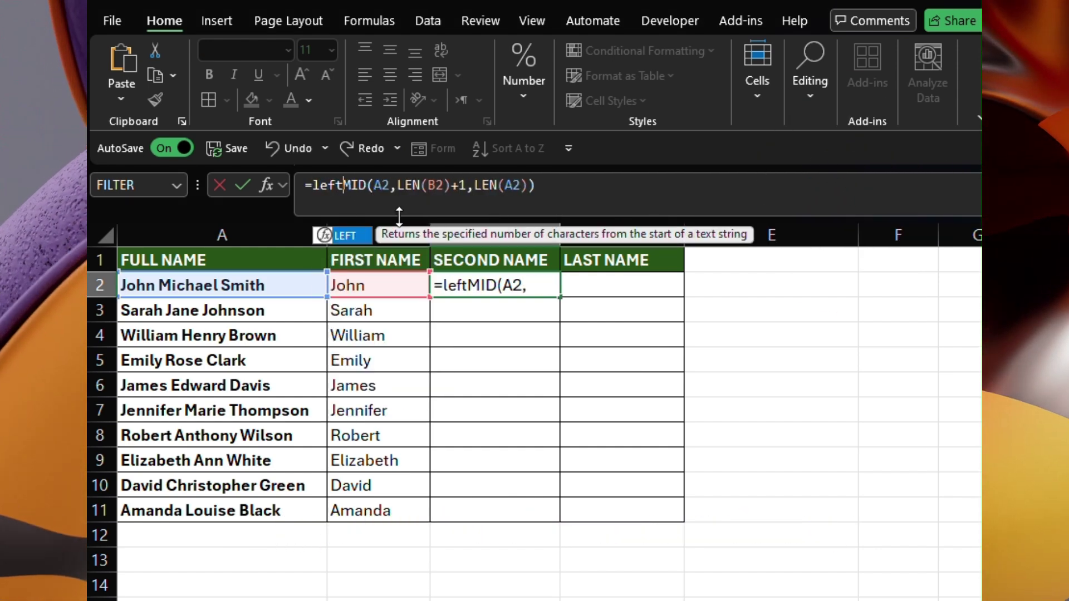
key("Tab")
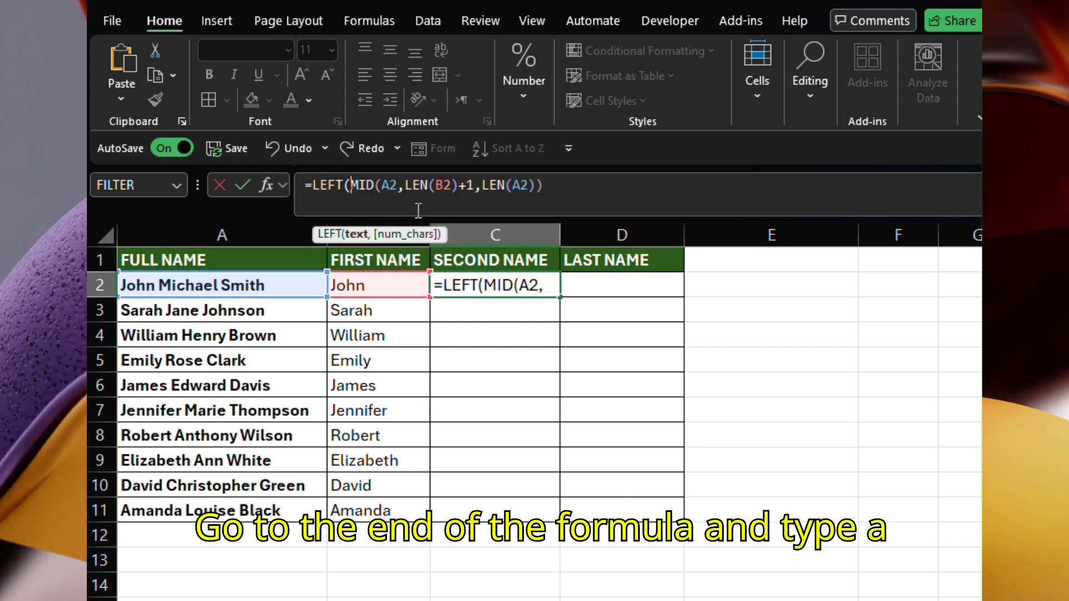
- Finish C2 as LEFT(MID(...),FIND(" ",MID(...))) with the pasted MID, returning Michael
left_click(581, 189)
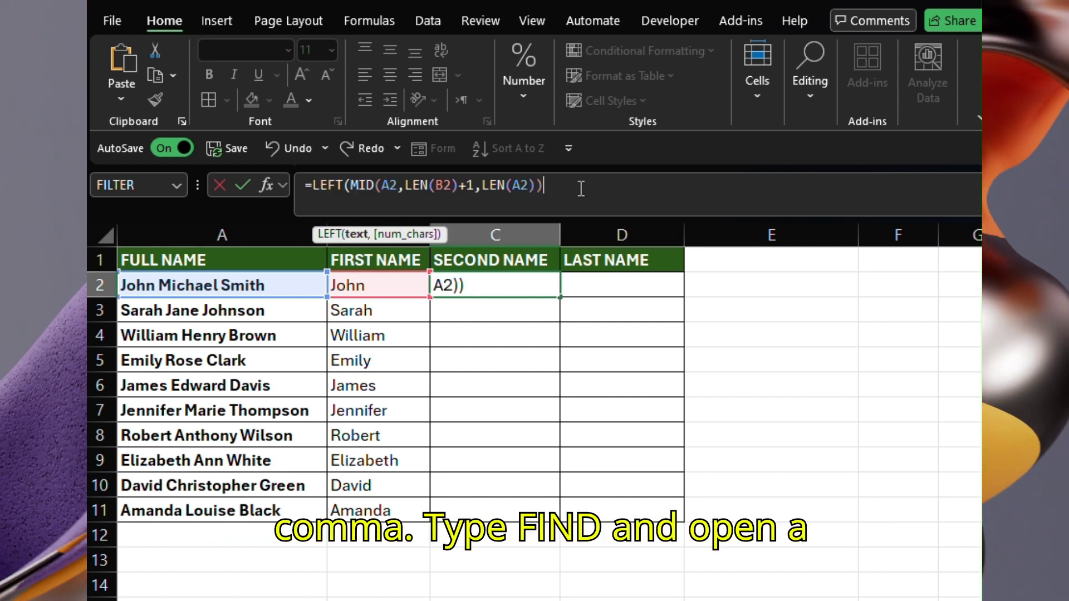
type(",")
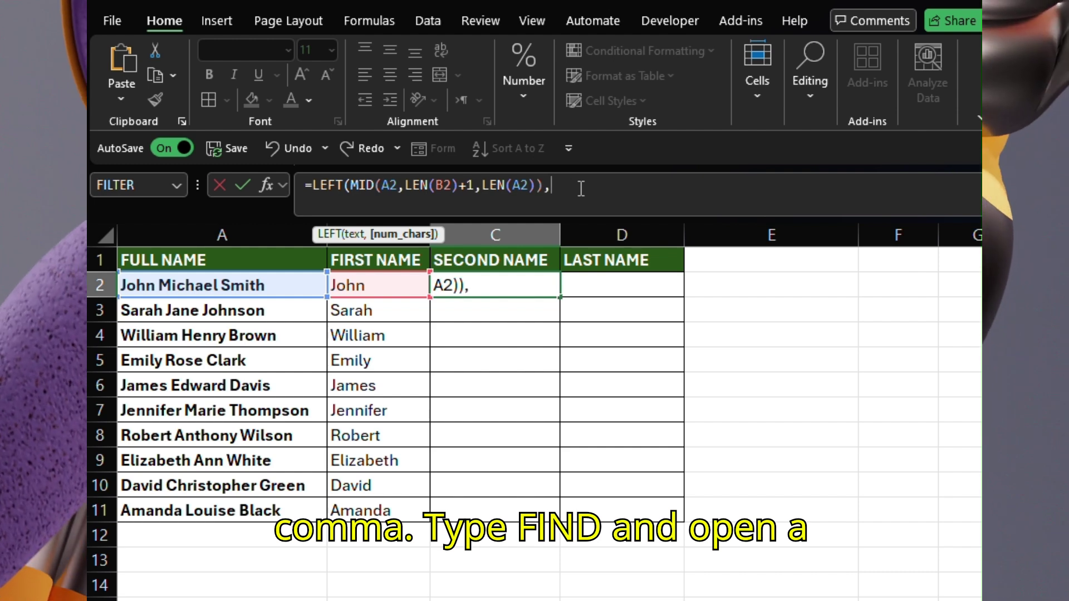
type("find")
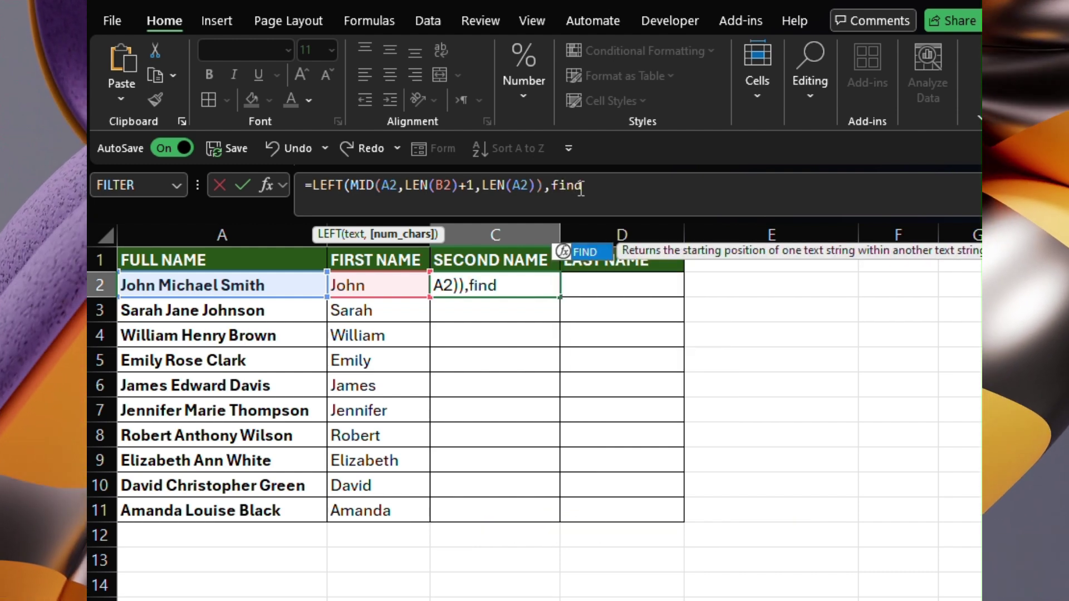
key("Tab")
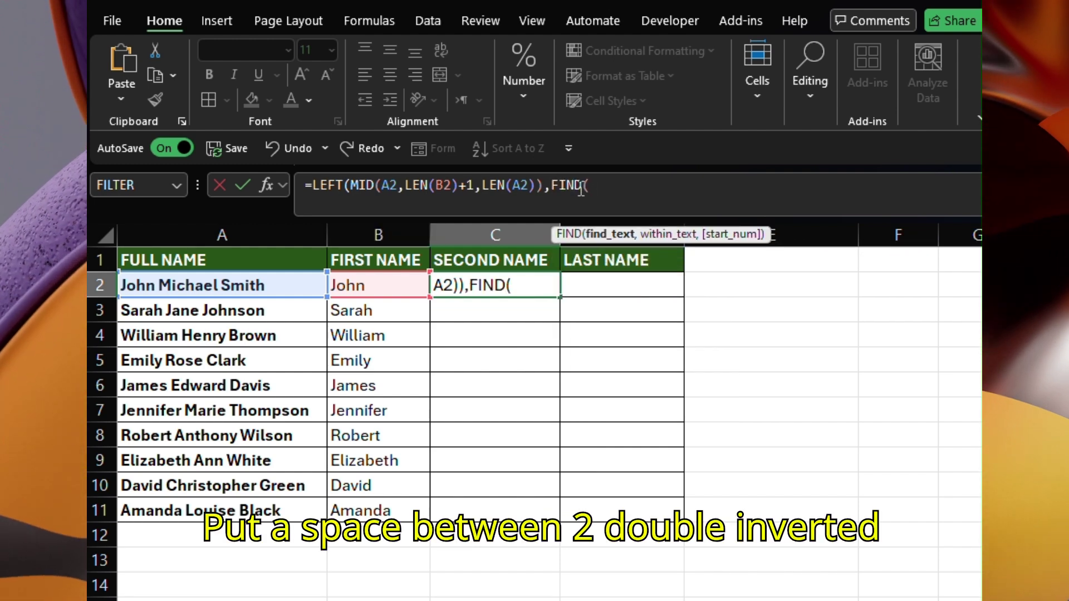
type("\" \",")
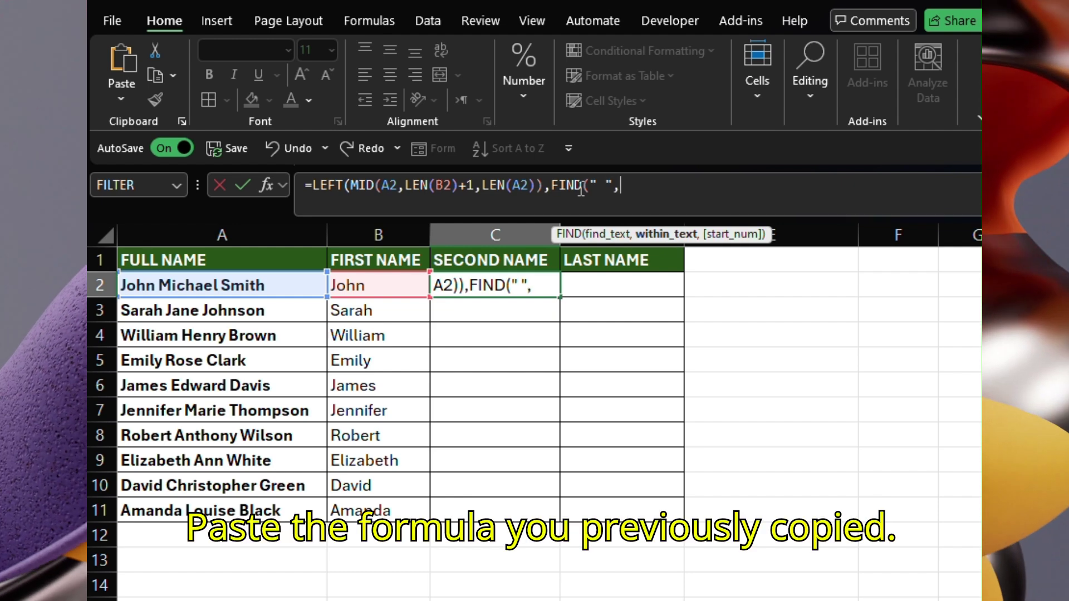
left_click(580, 190)
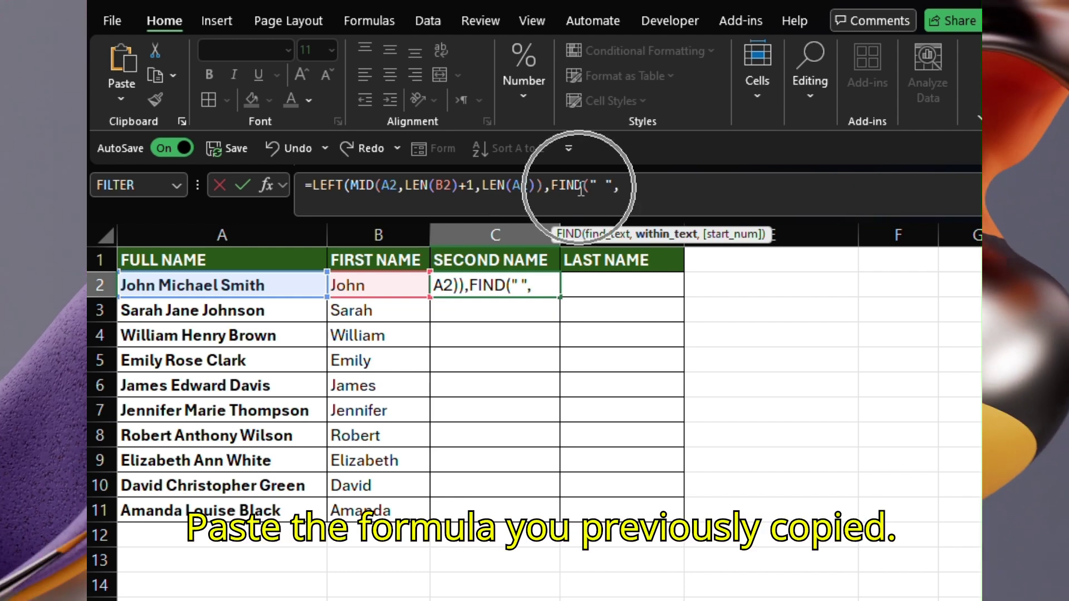
right_click(666, 188)
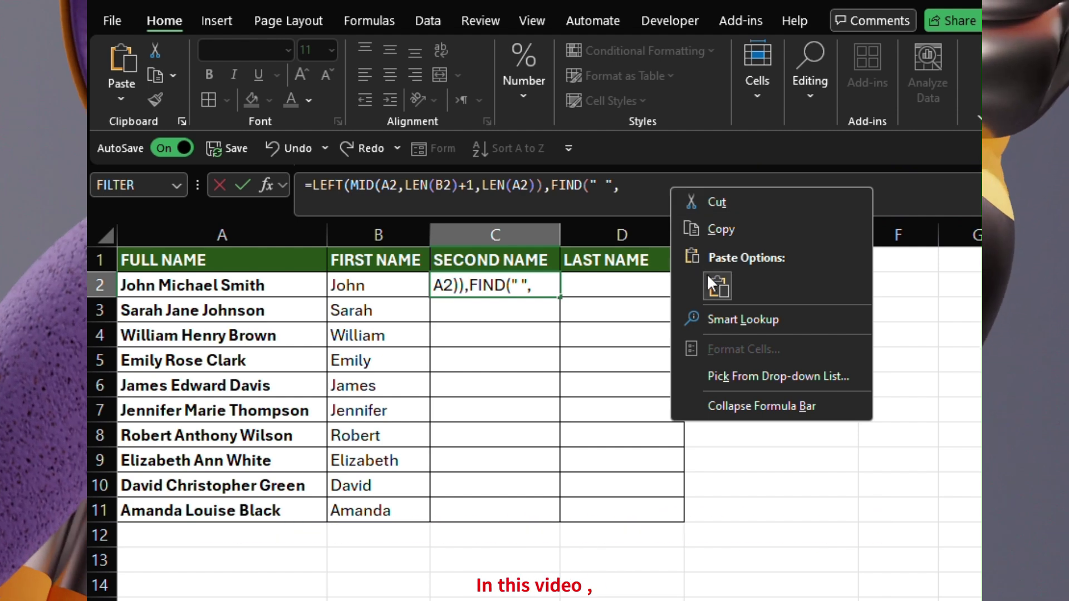
left_click(686, 283)
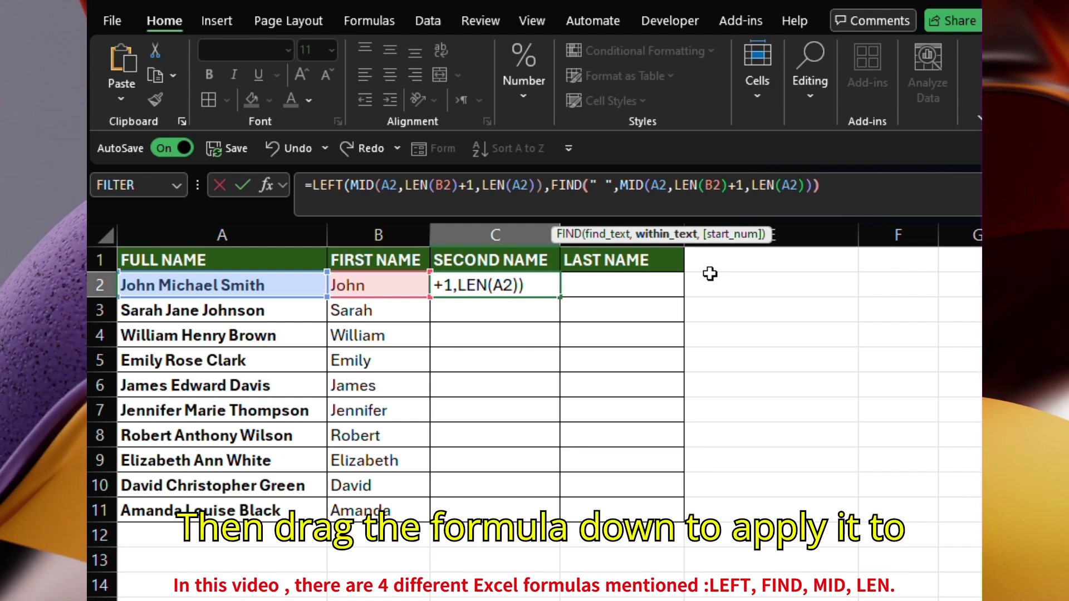
type("))")
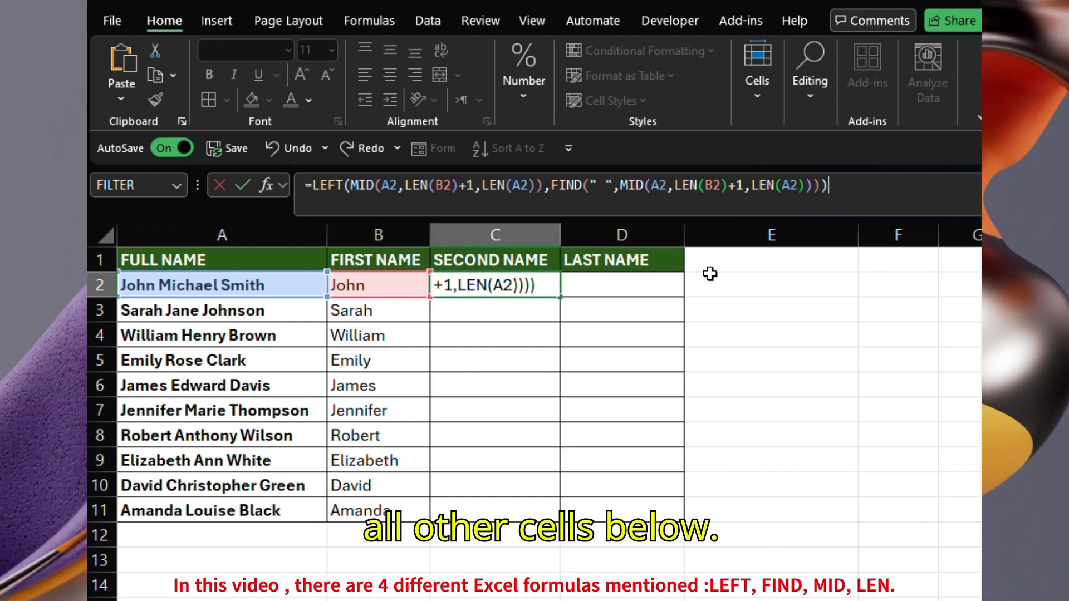
key("Return")
key("Up")
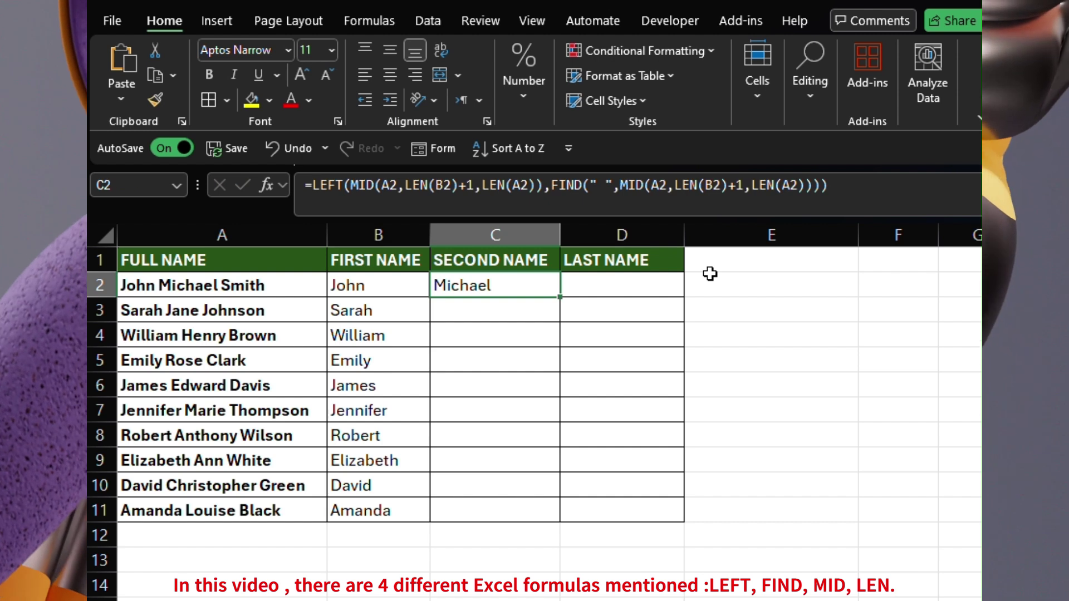
- Fill the C2 formula down through C11 with Ctrl+D and check the copy in C11
left_click(461, 500, "shift")
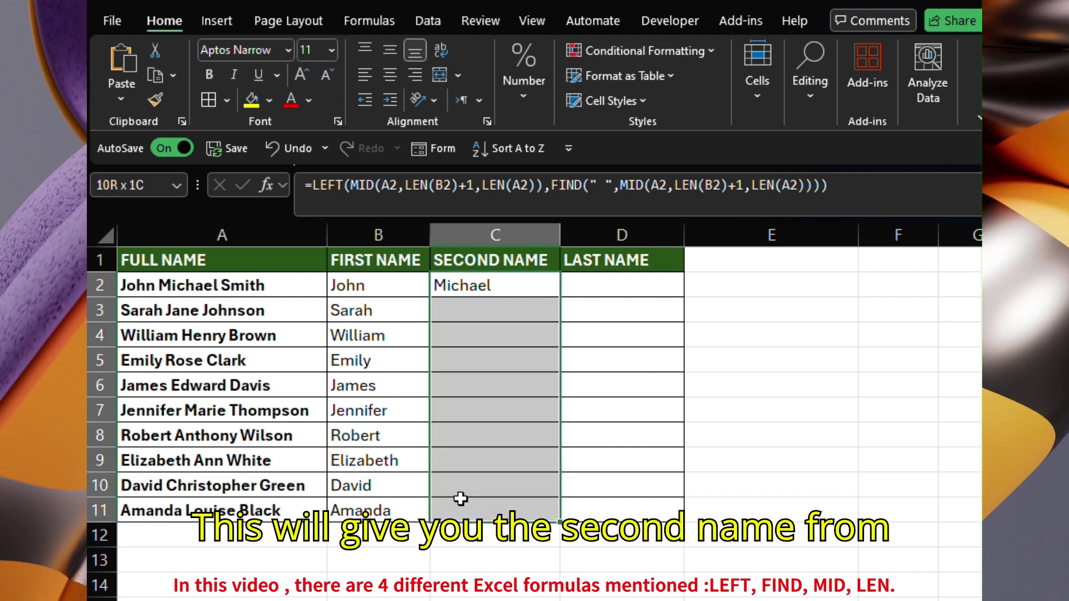
key("ctrl+d")
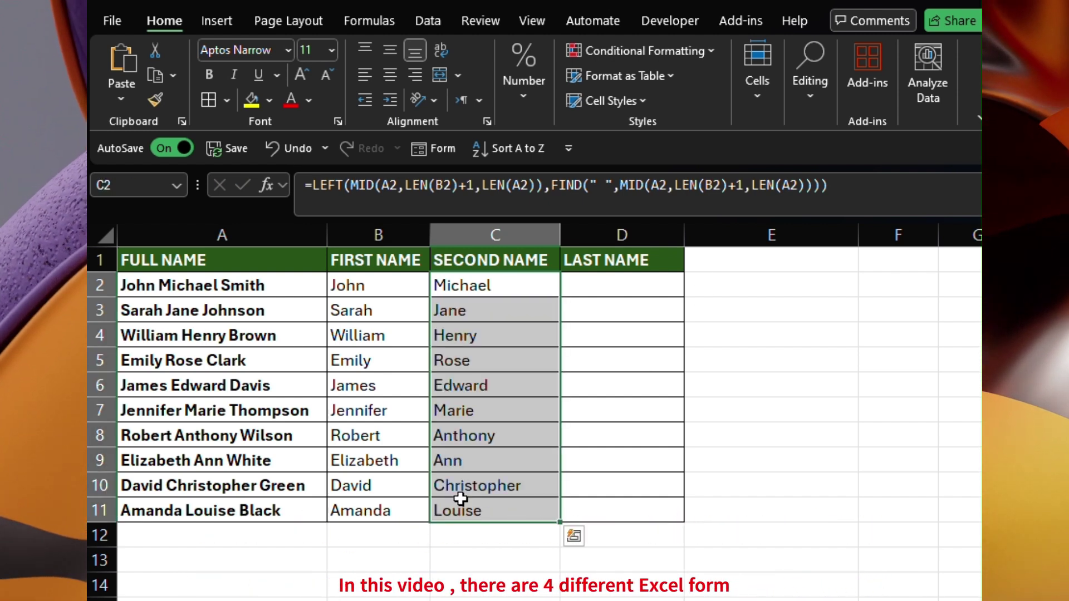
left_click(482, 510)
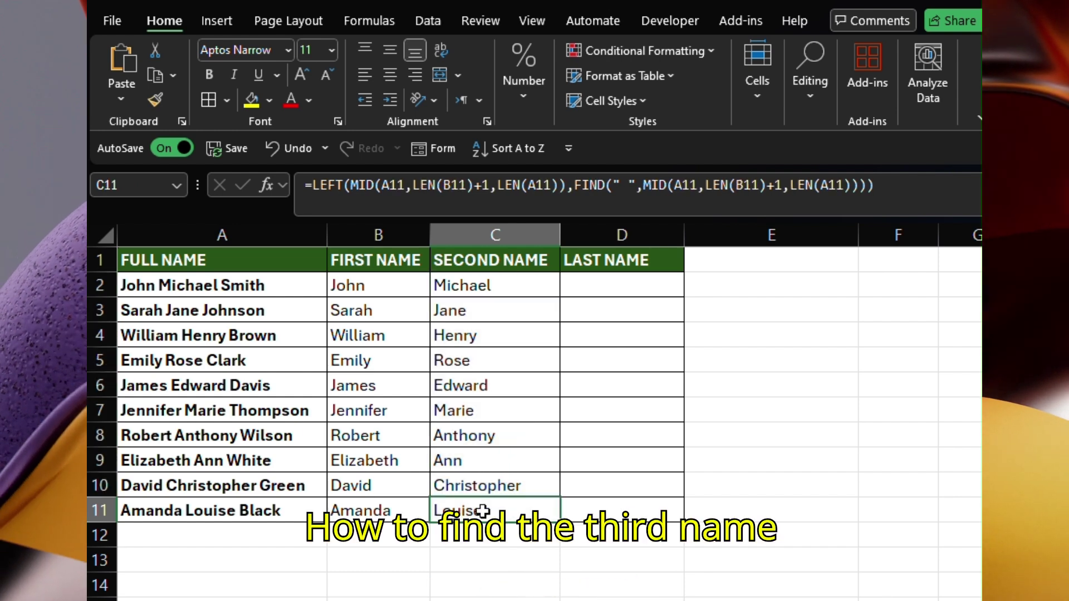
left_click(589, 286)
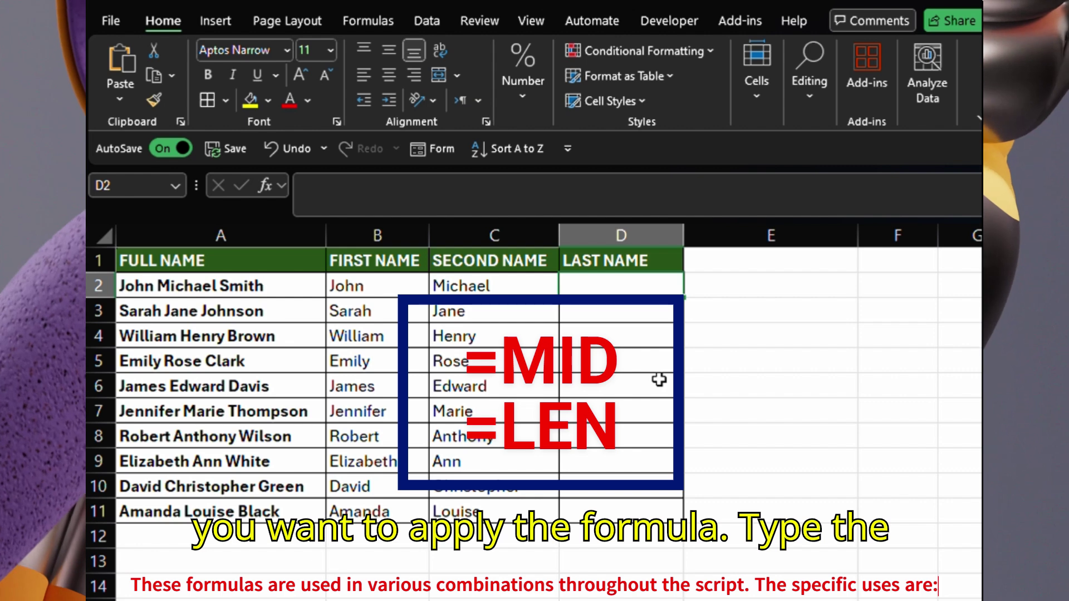
- Enter =MID(A2,LEN(B2)+LEN(C2)+1,10) in D2 so it returns Smith
type("=")
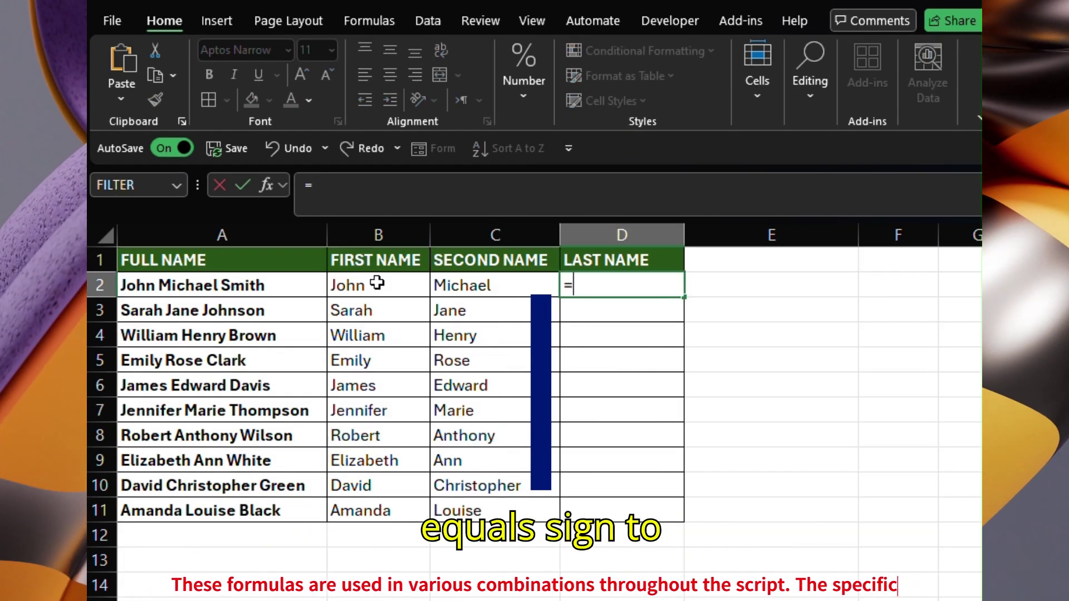
type("mid(")
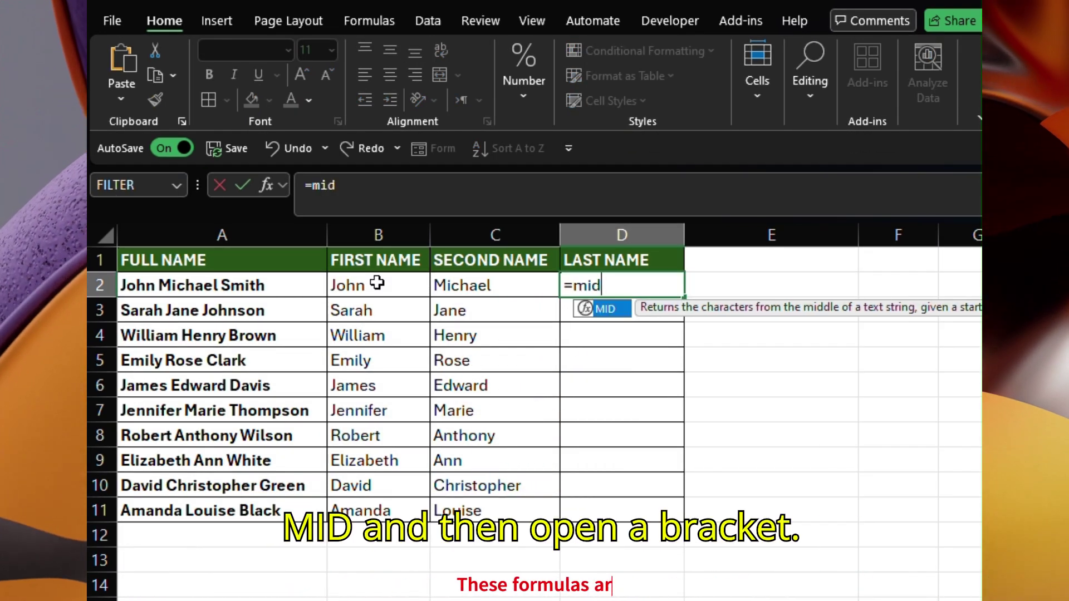
left_click(287, 282)
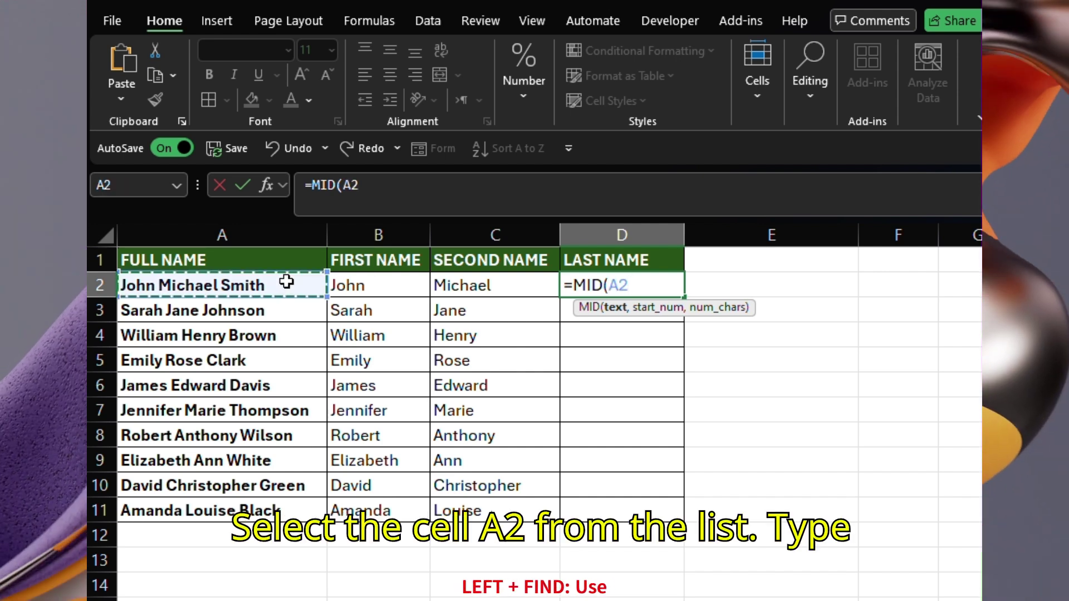
type(",")
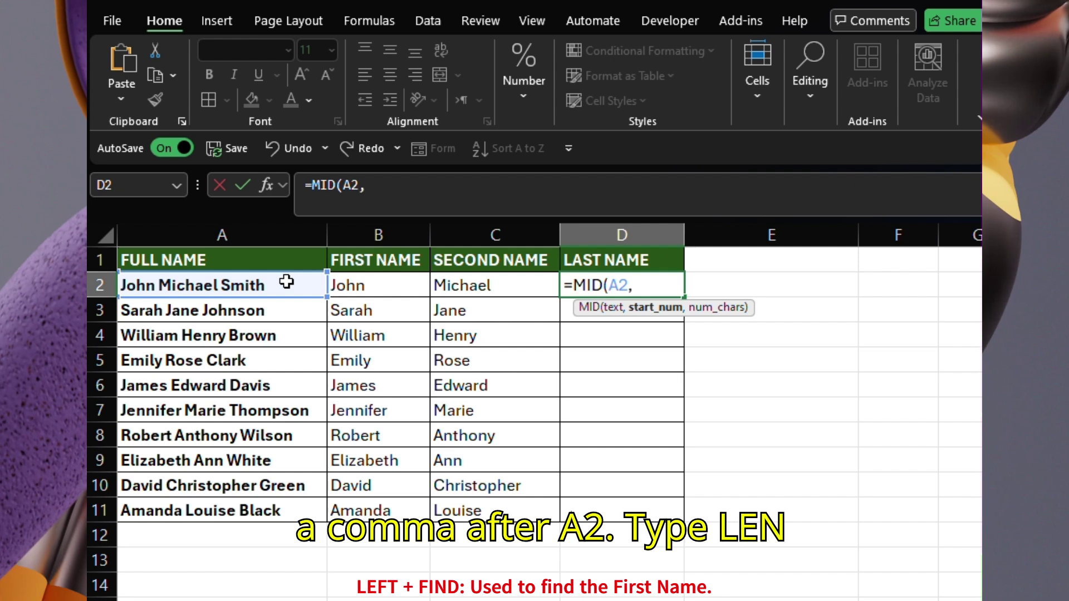
type("len")
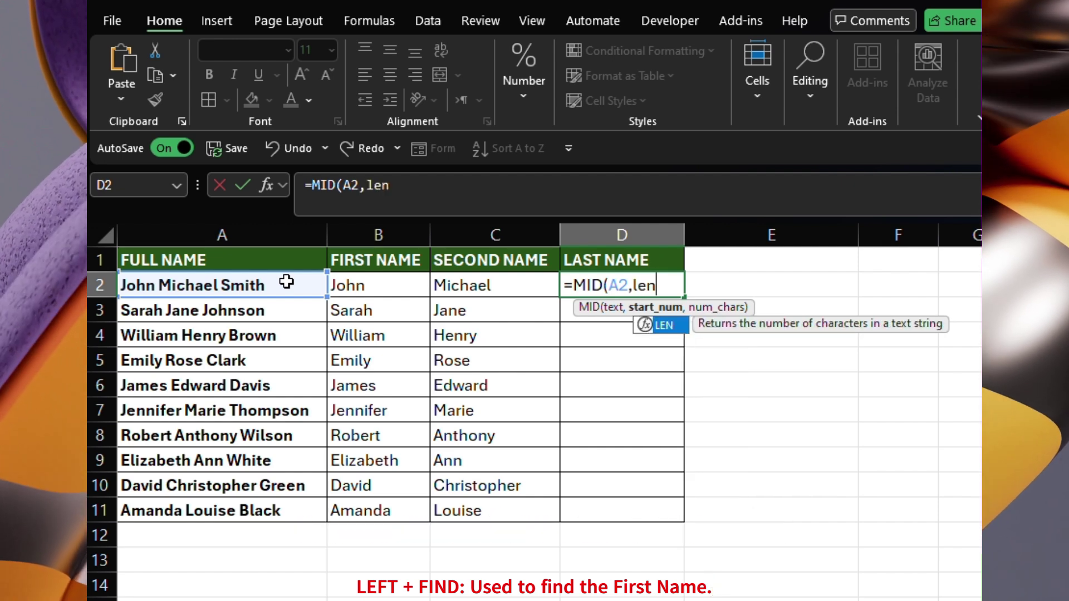
type("(")
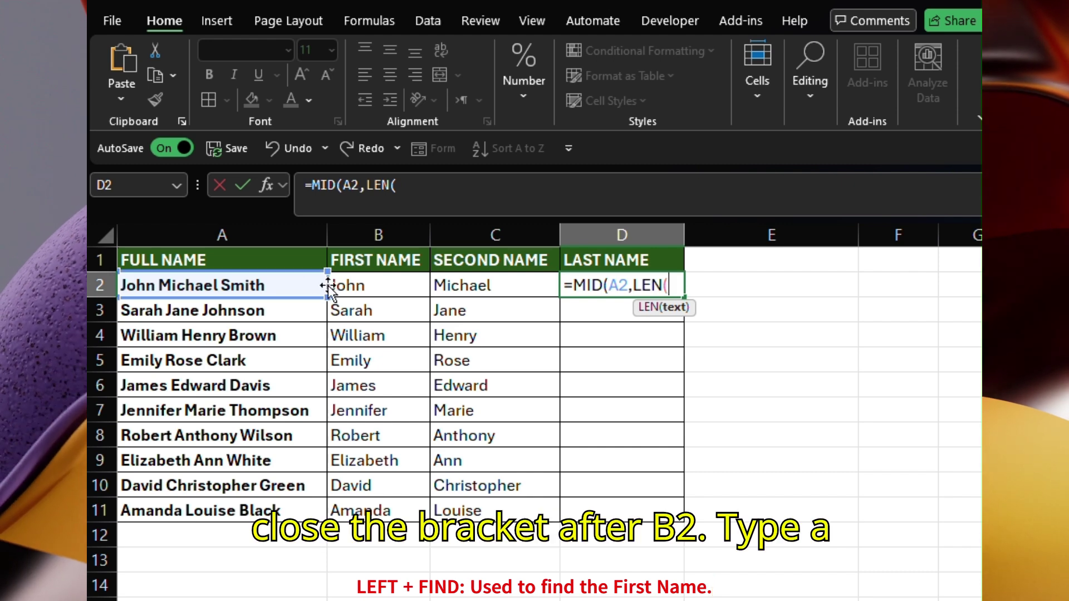
left_click(355, 284)
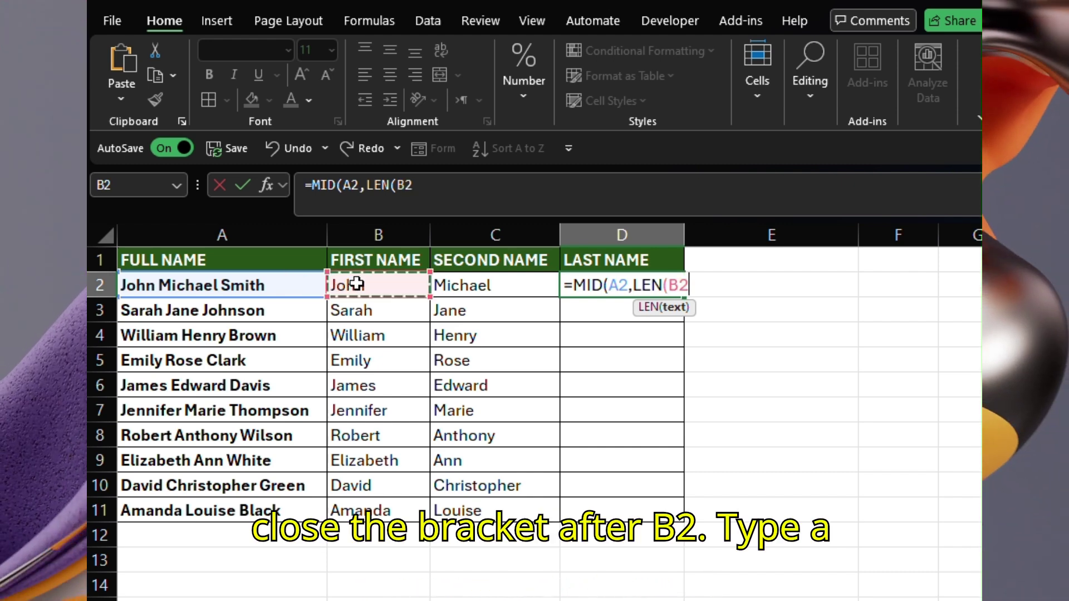
type(")+len")
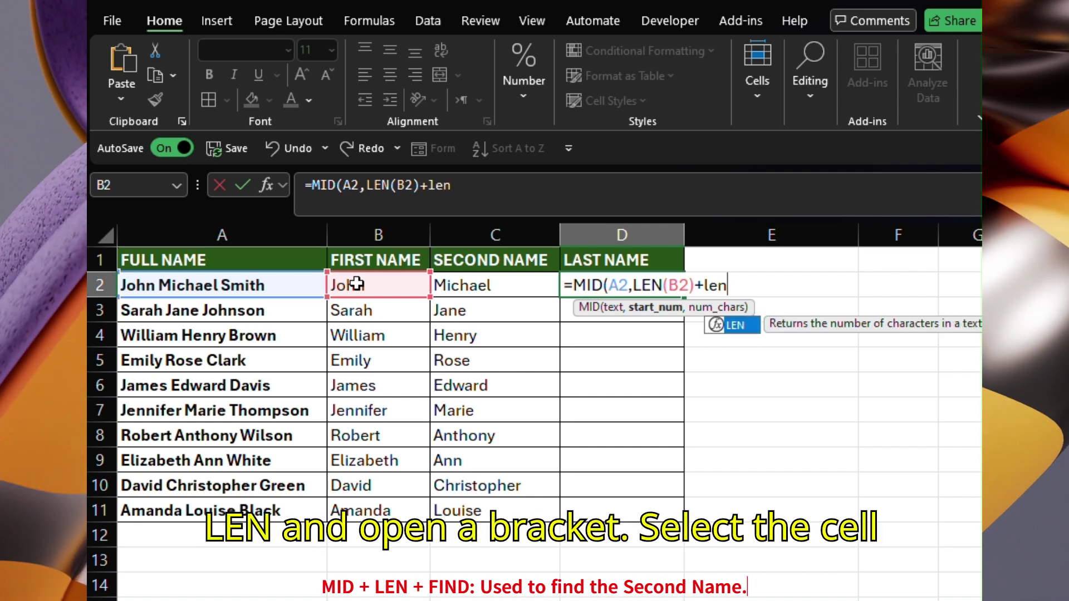
key("Tab")
left_click(461, 278)
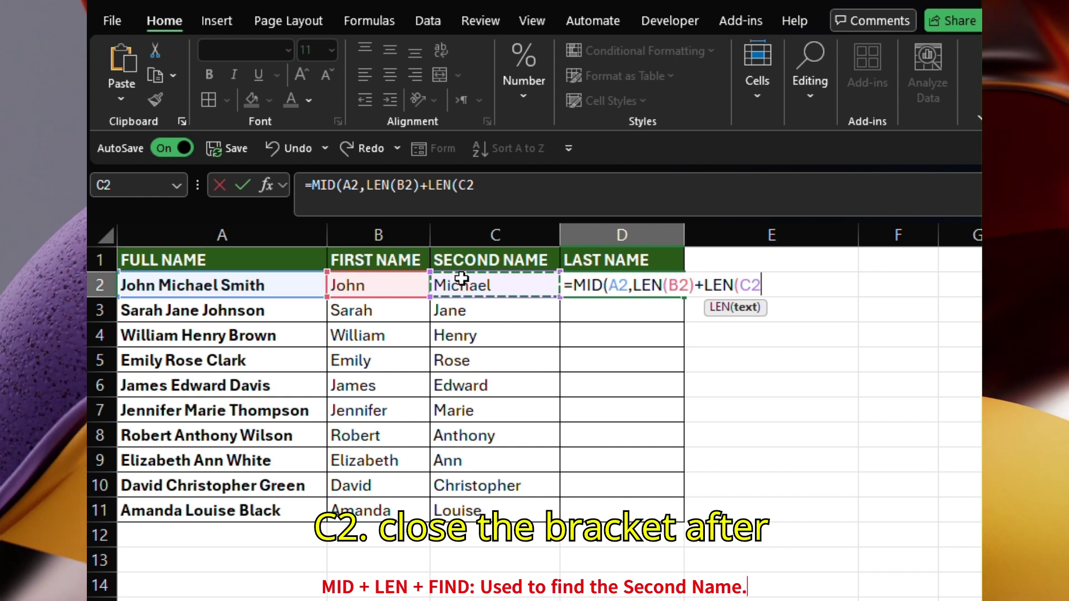
type(")")
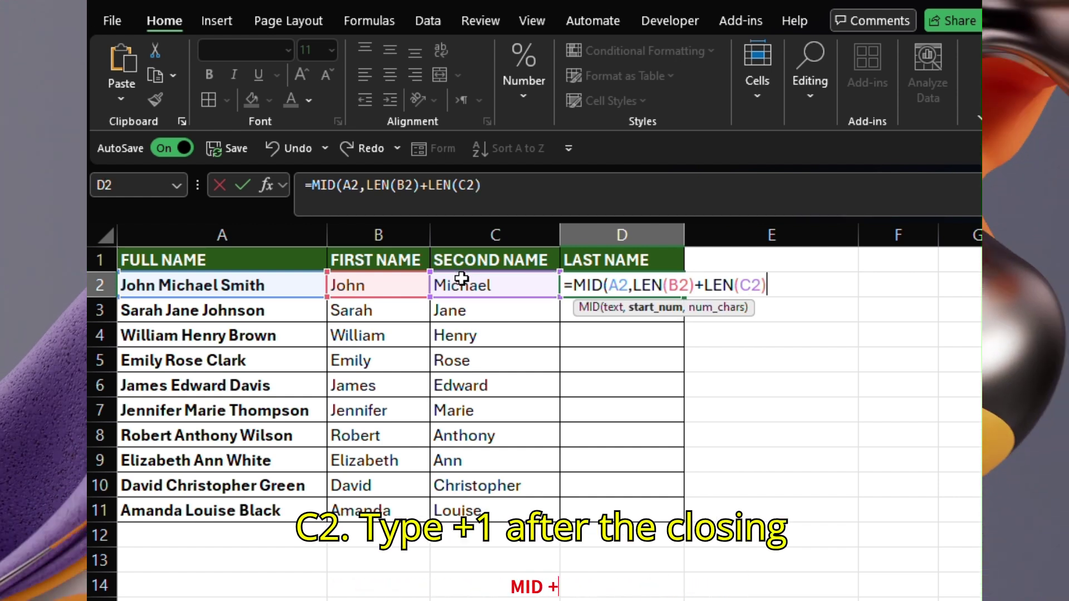
type("+1")
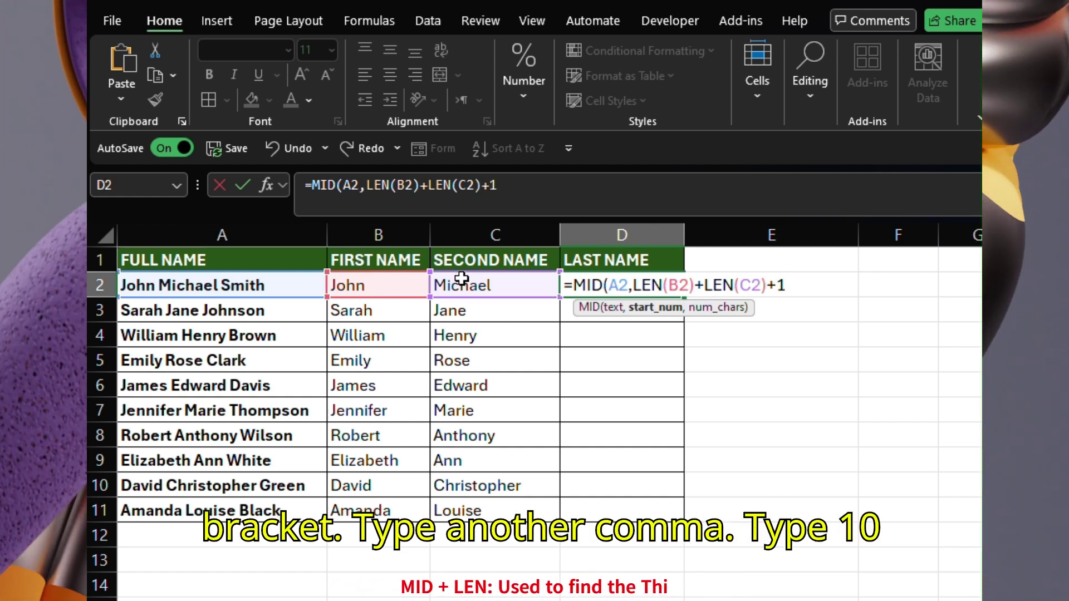
type(",")
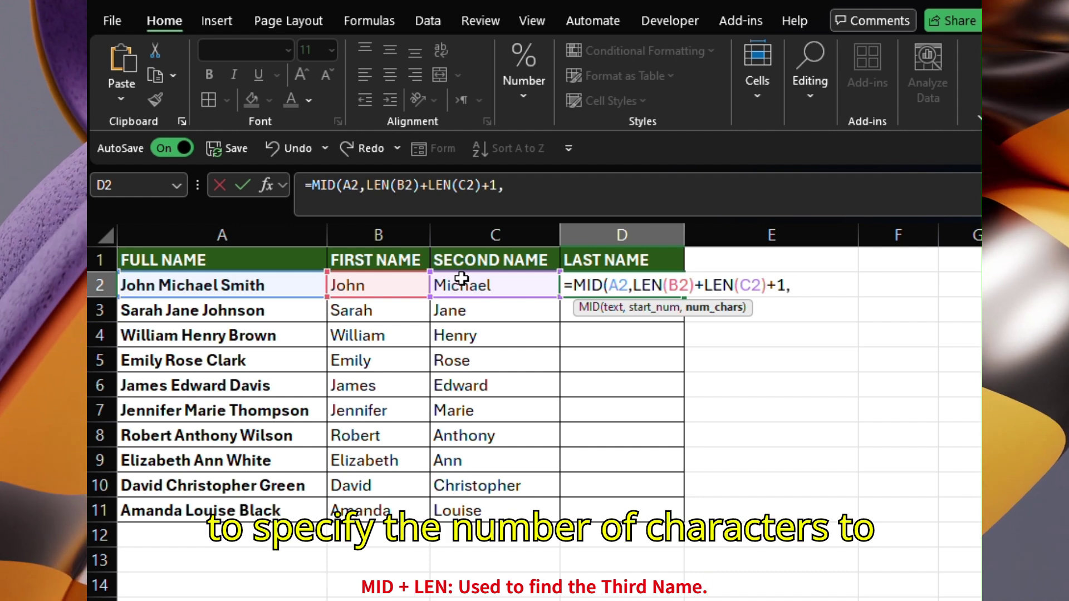
type("10")
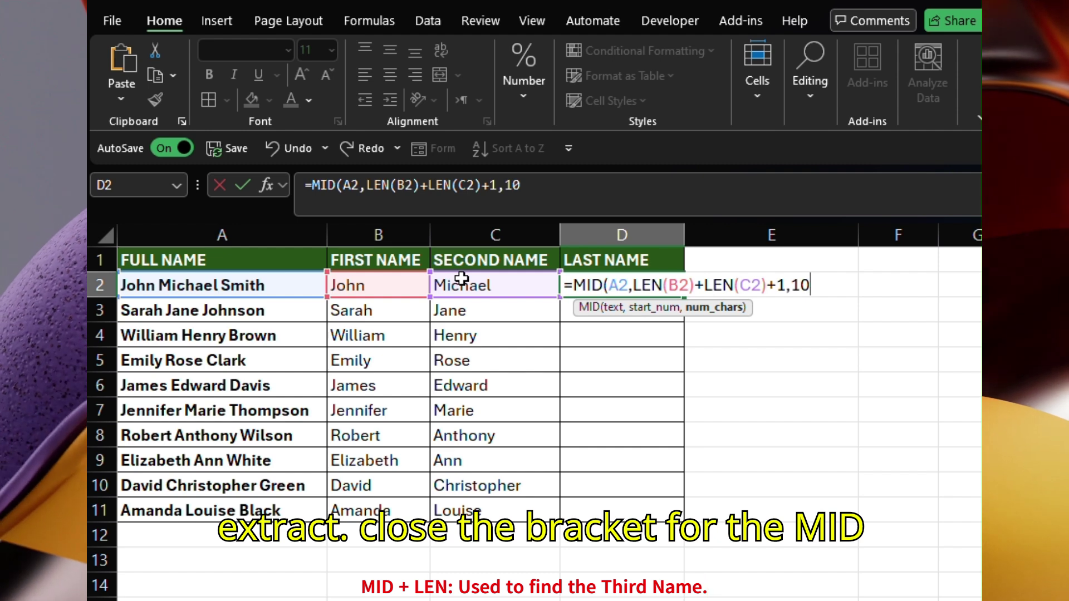
type(")")
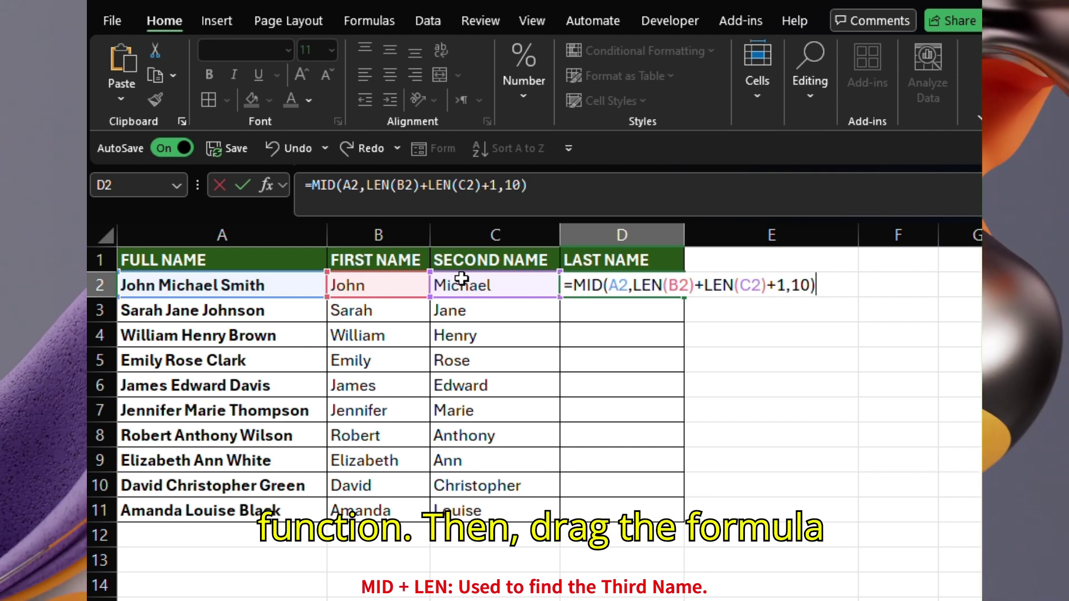
key("Return")
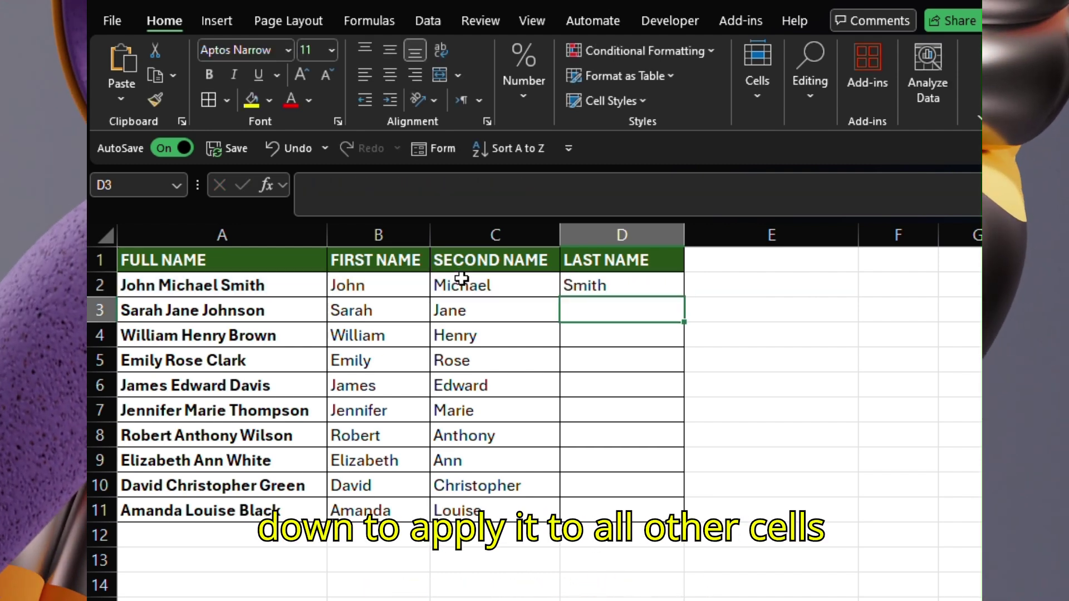
- Drag D2's last-name formula down to D11, listing Smith through Black
key("Up")
left_click_drag(684, 297, 610, 508)
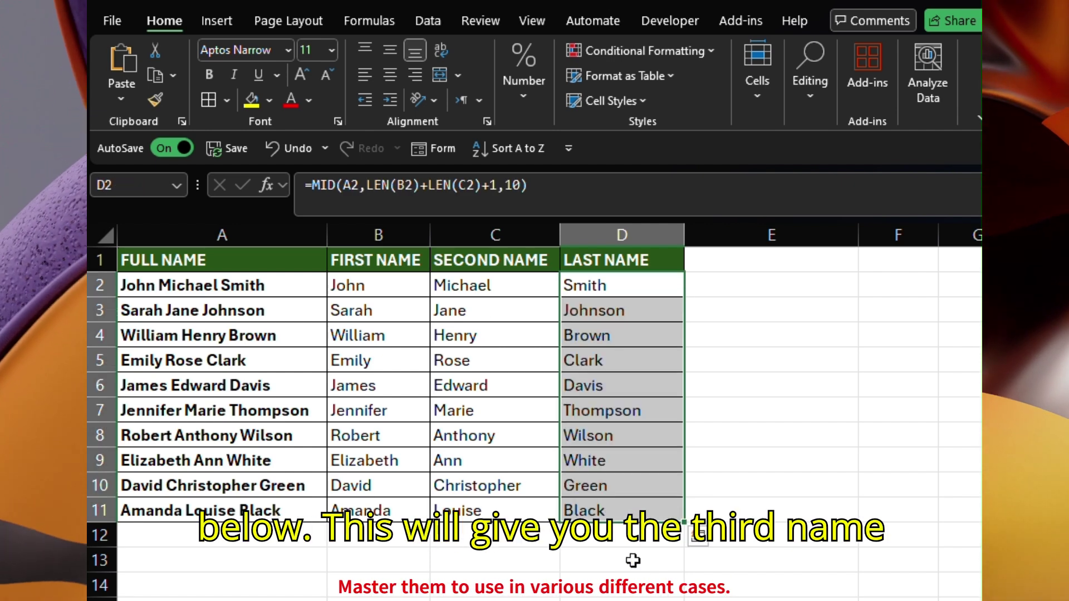